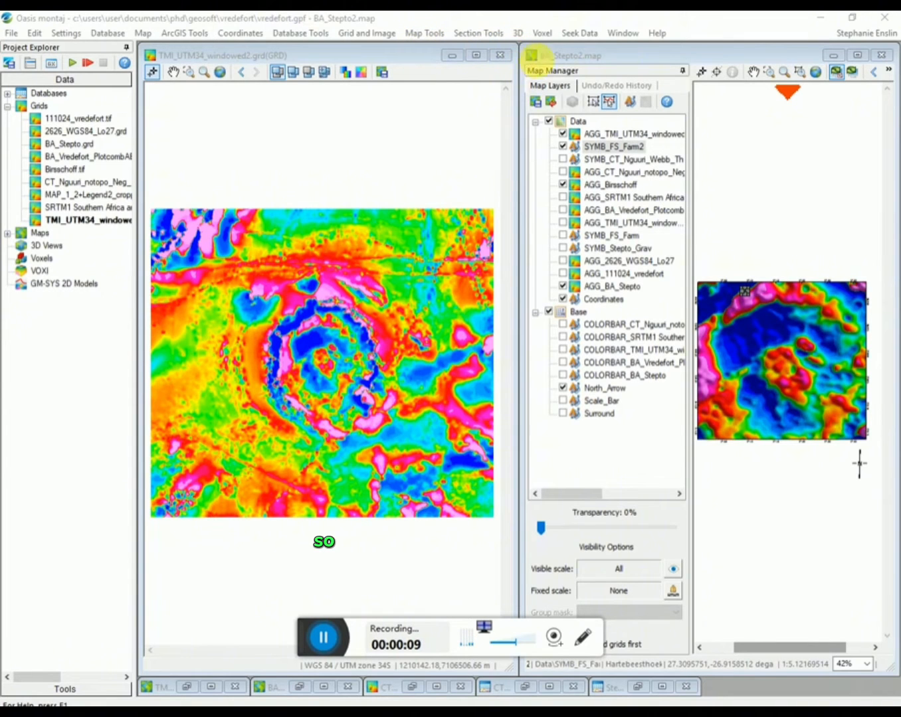
Step: Maximize the BA_Stepto2.map window and fit the whole map in the view
click(733, 57)
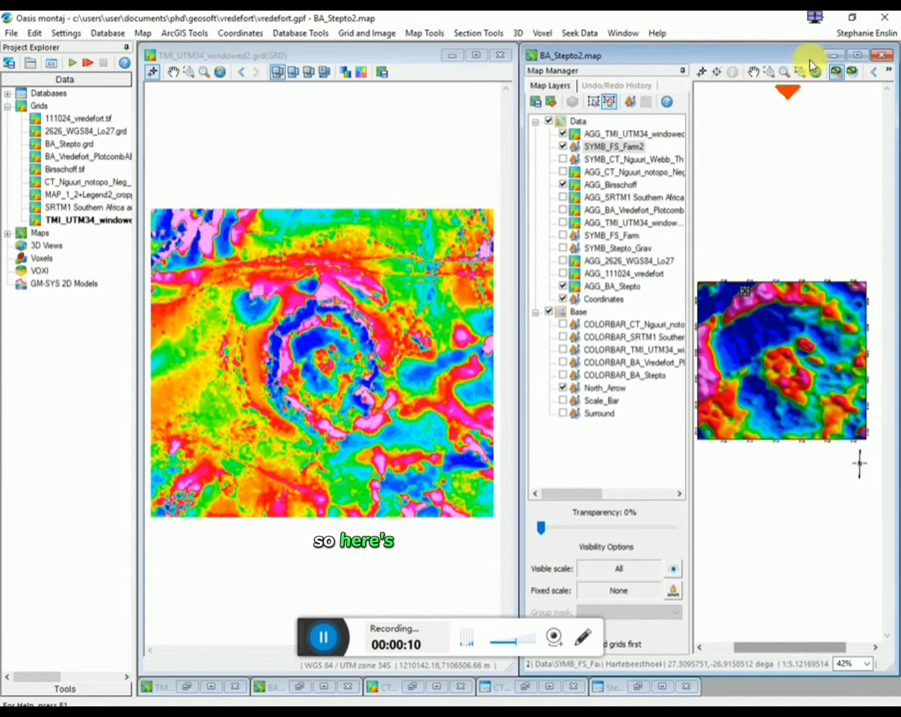
click(859, 56)
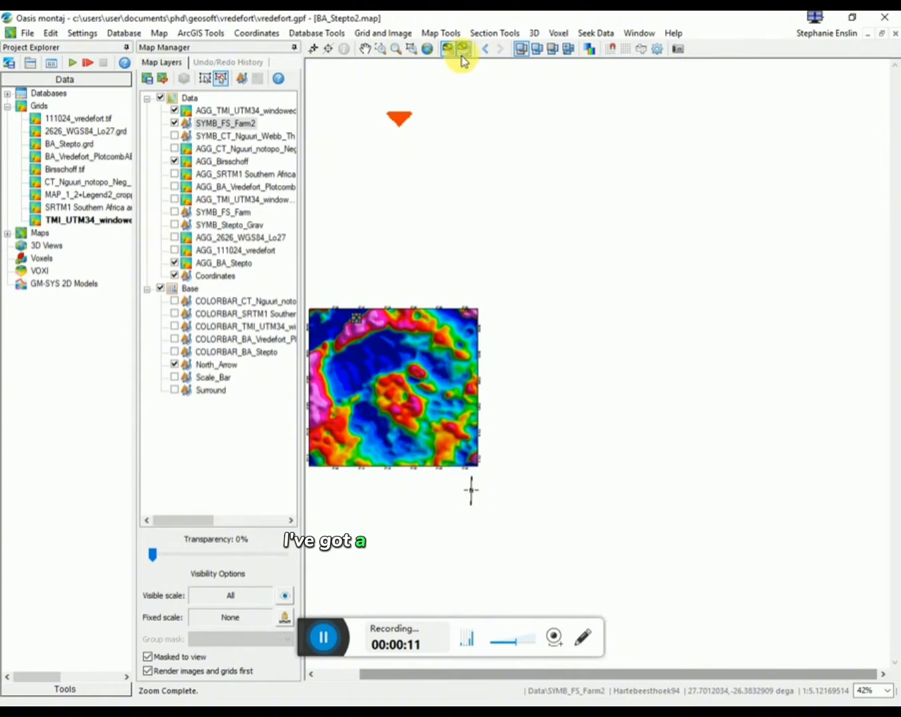
click(426, 49)
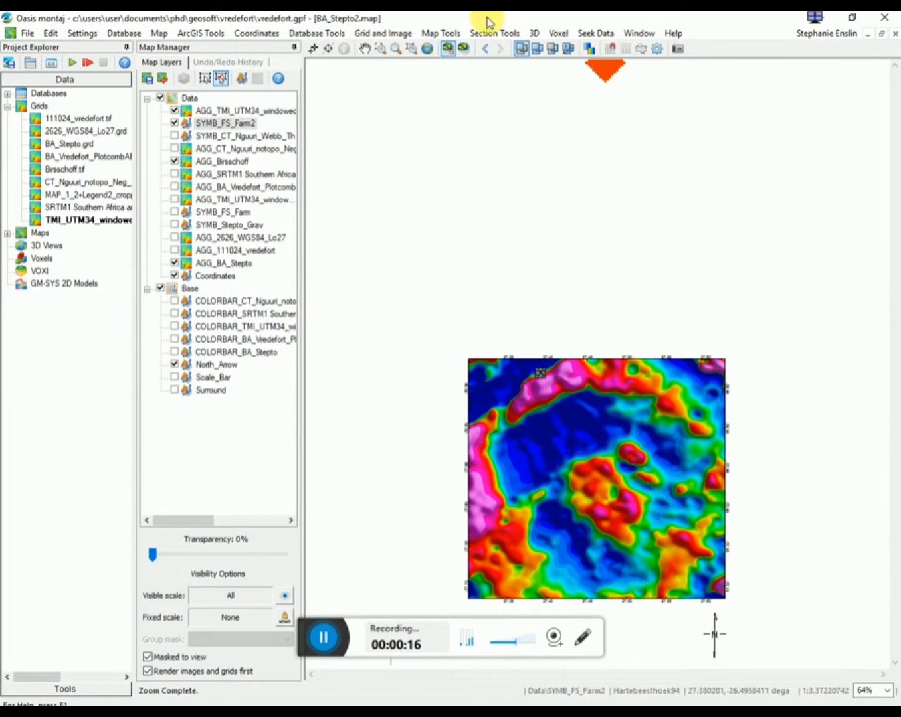
Step: Start a colour legend bar for the AGG_TMI_UTM34_windowed2_2 data layer and set its title to nT
click(441, 34)
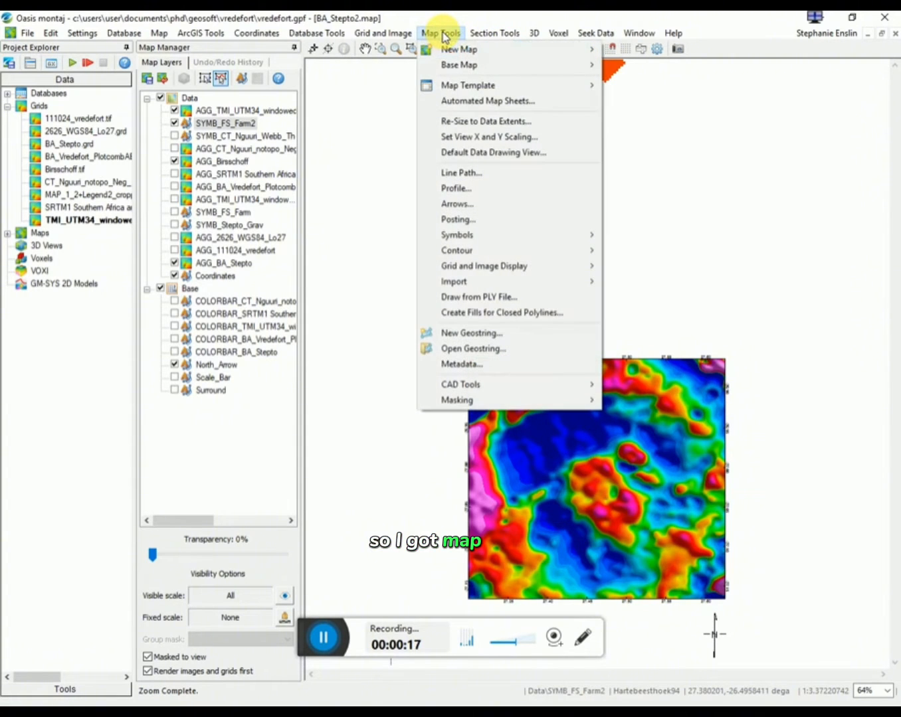
mouse_move(490, 237)
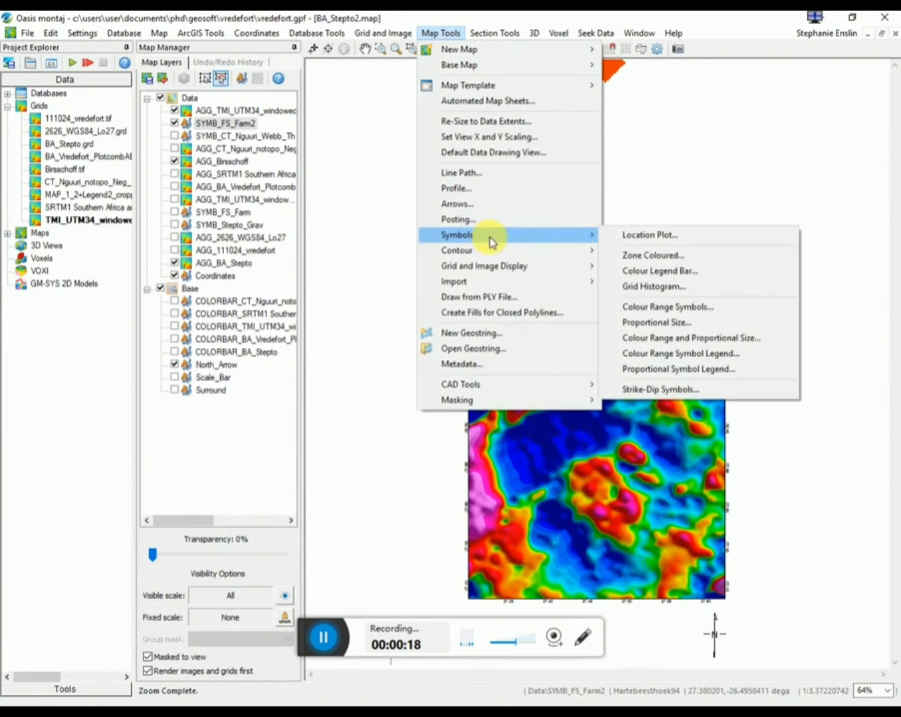
click(691, 276)
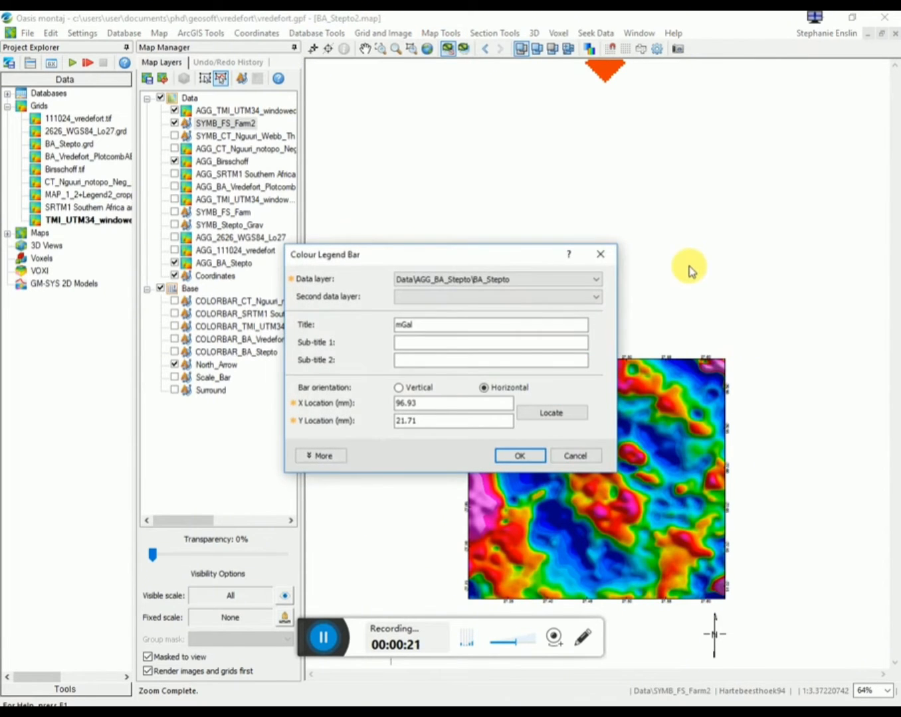
click(578, 279)
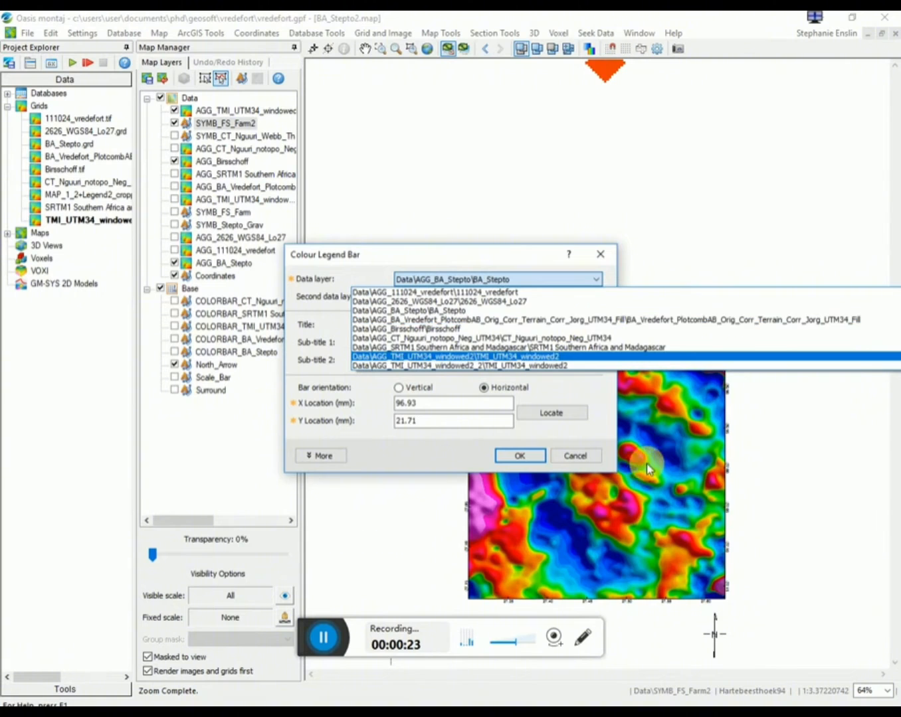
click(517, 366)
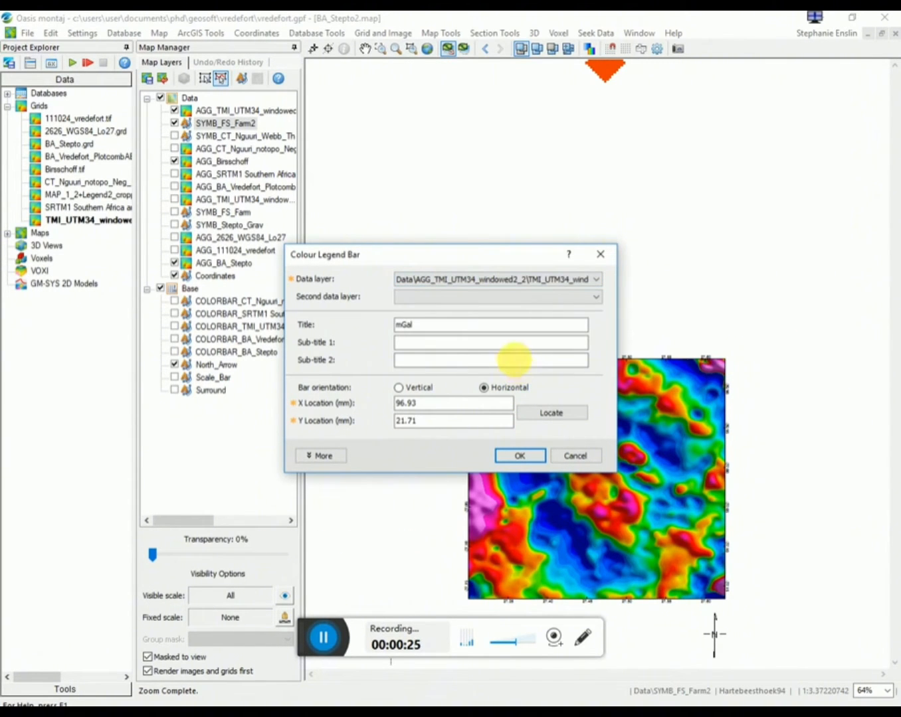
double_click(441, 329)
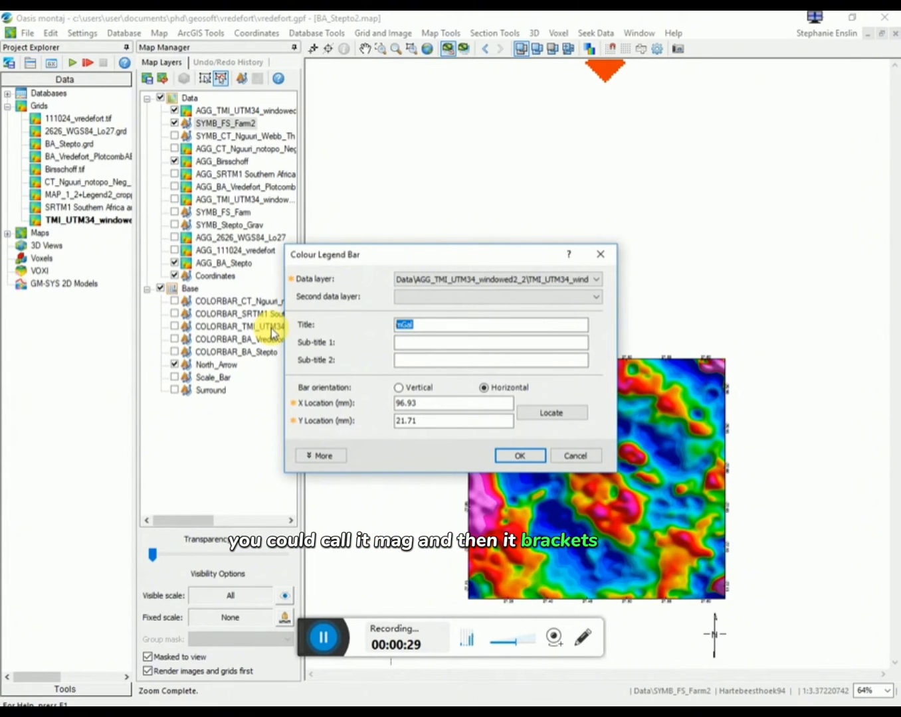
text(nT)
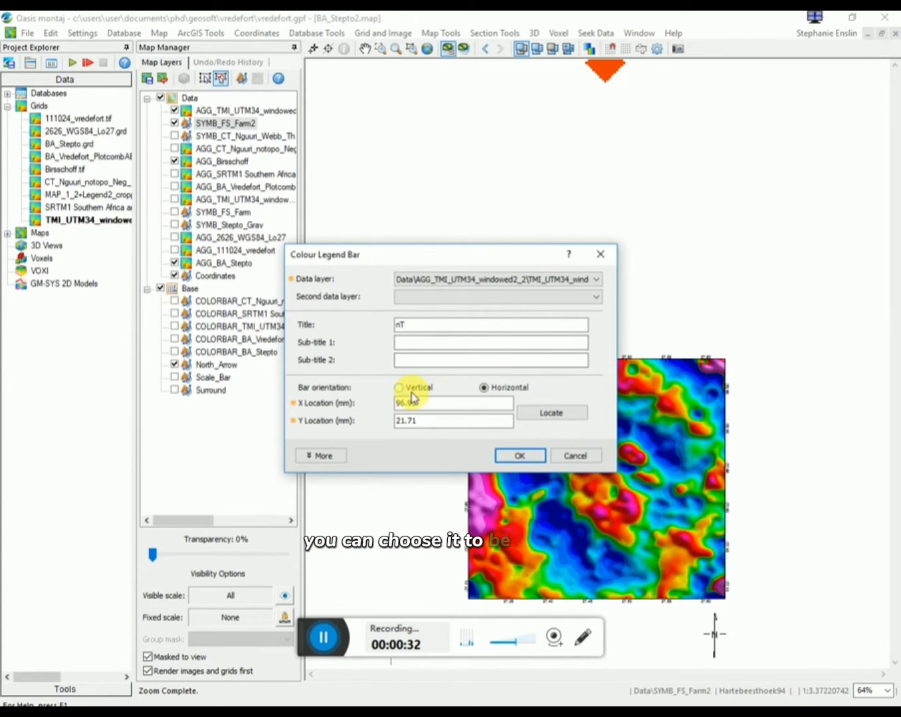
Step: Expand the legend bar's size definition settings and set the label decimals to 0
click(325, 458)
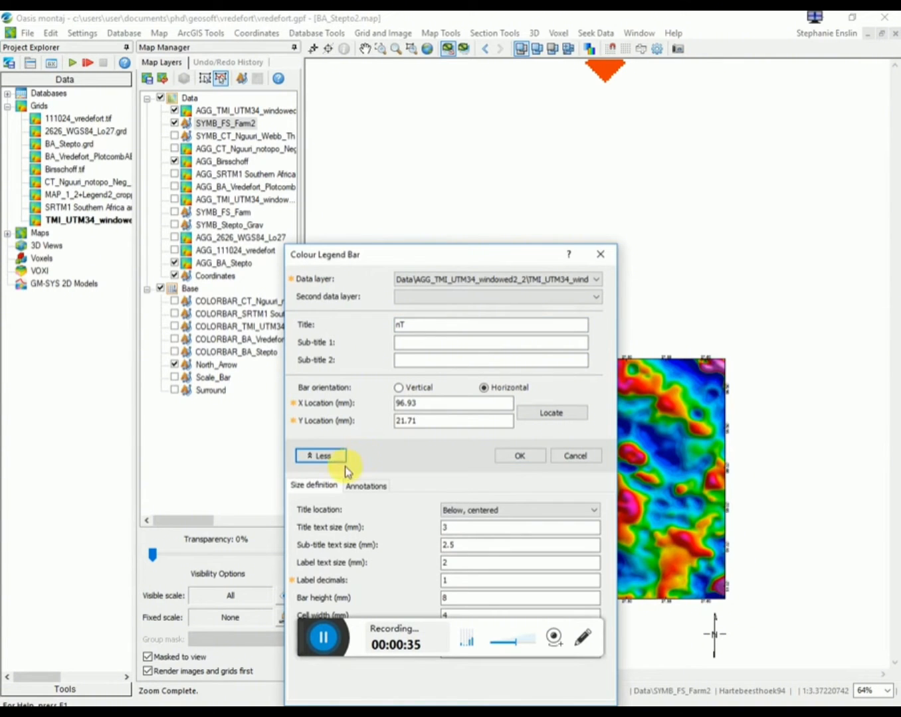
drag(482, 256, 305, 107)
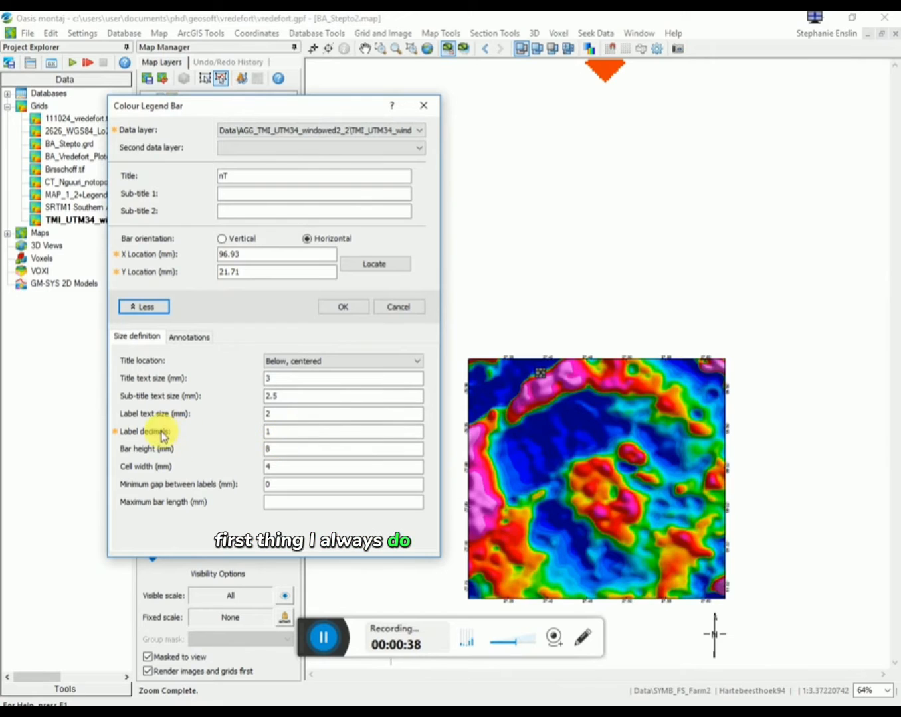
double_click(290, 432)
text(0)
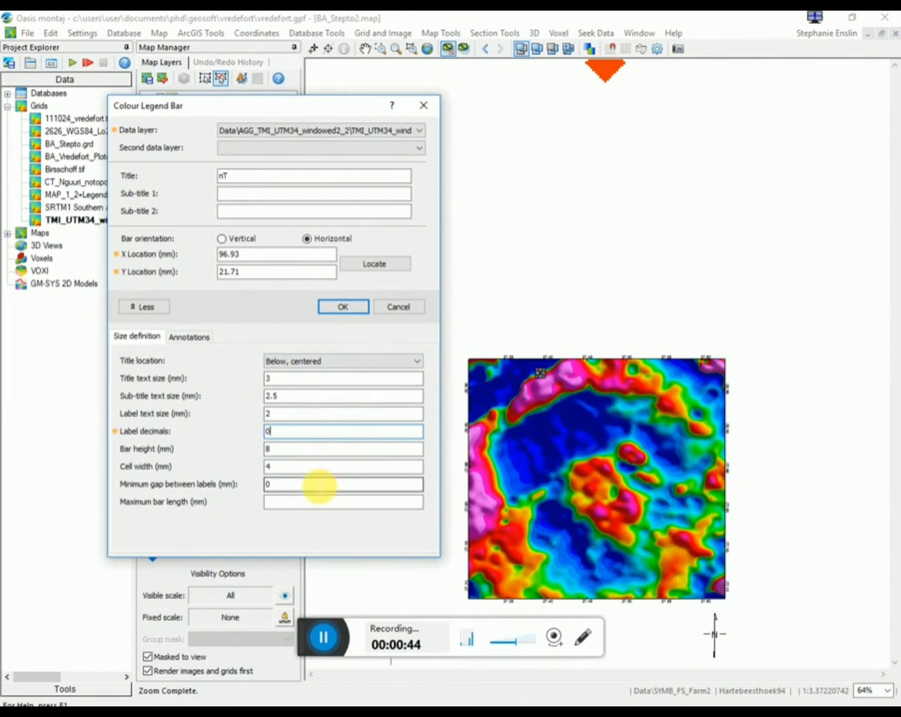
Step: Locate the legend bar just outside the map's lower-right corner, at about X 207.5 mm, Y 51.4 mm, and create it
click(391, 268)
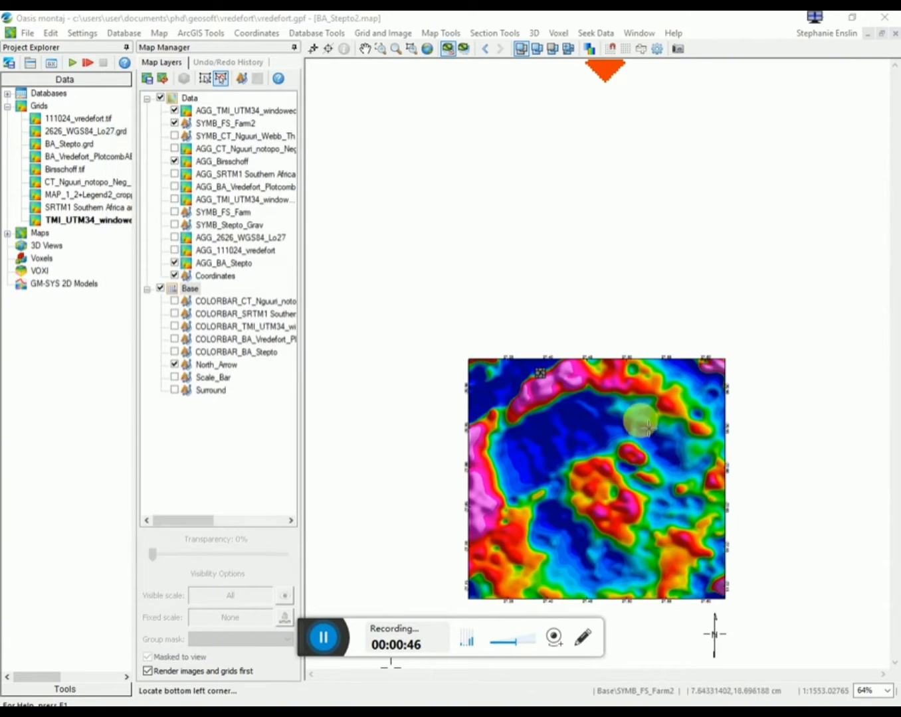
click(753, 587)
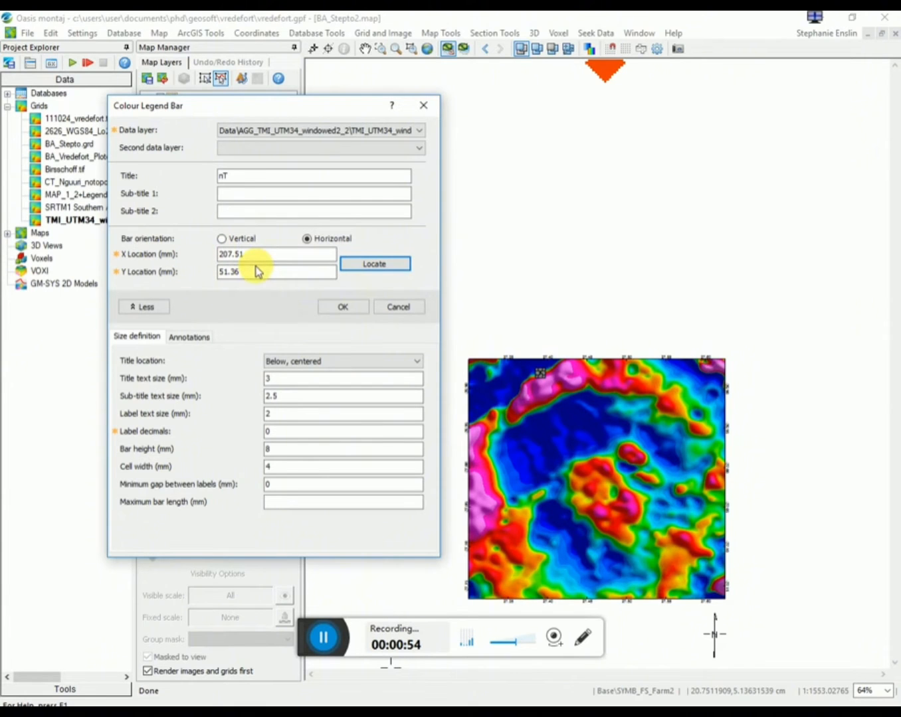
click(351, 309)
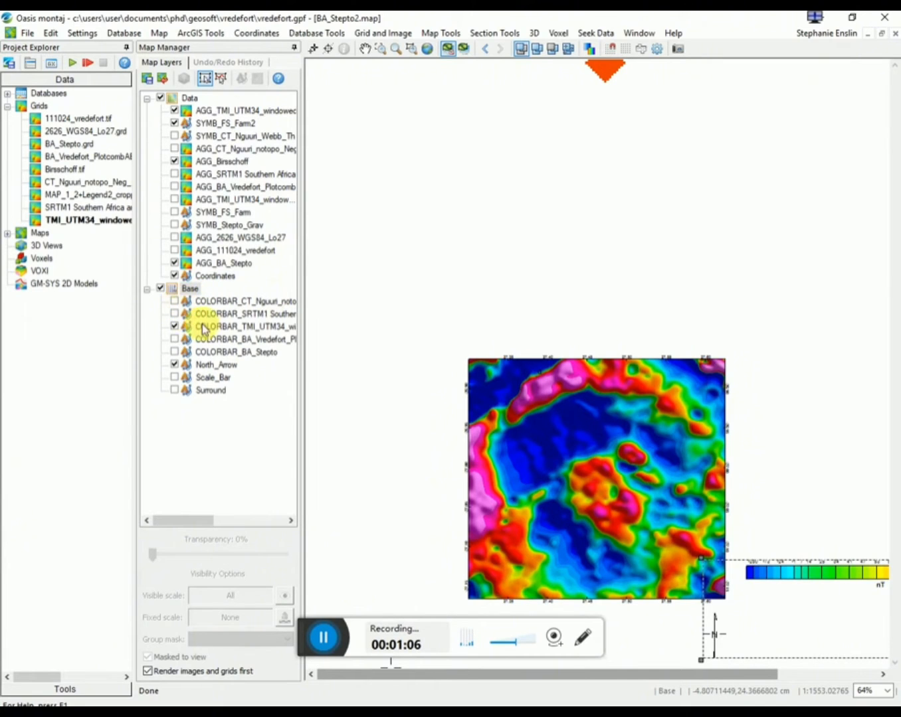
Step: Change the TMI colour bar's orientation to vertical and shift it slightly away from the map's right edge and downward
click(238, 327)
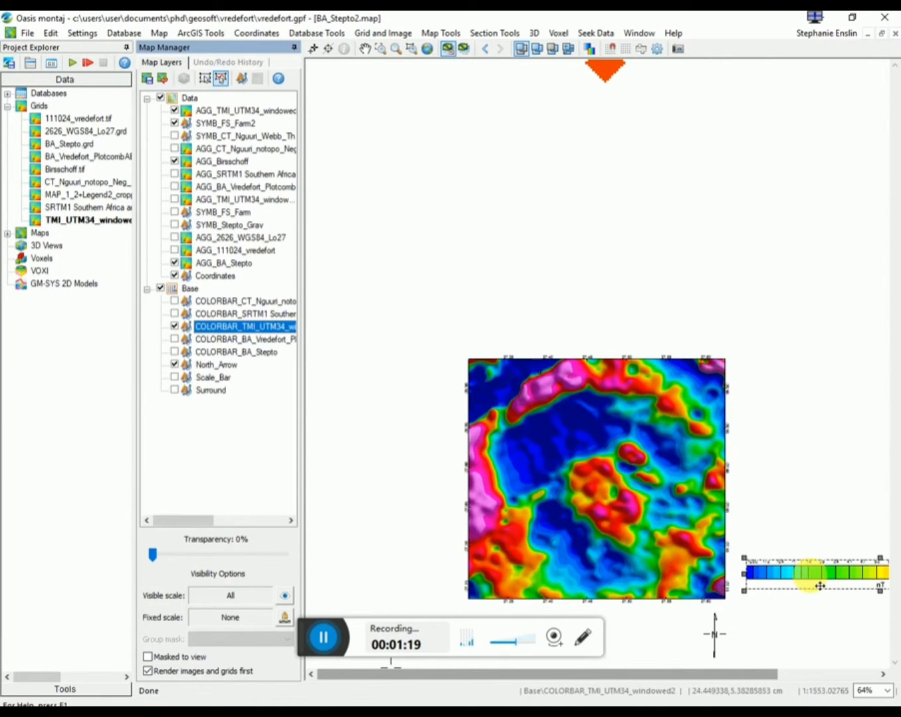
right_click(796, 582)
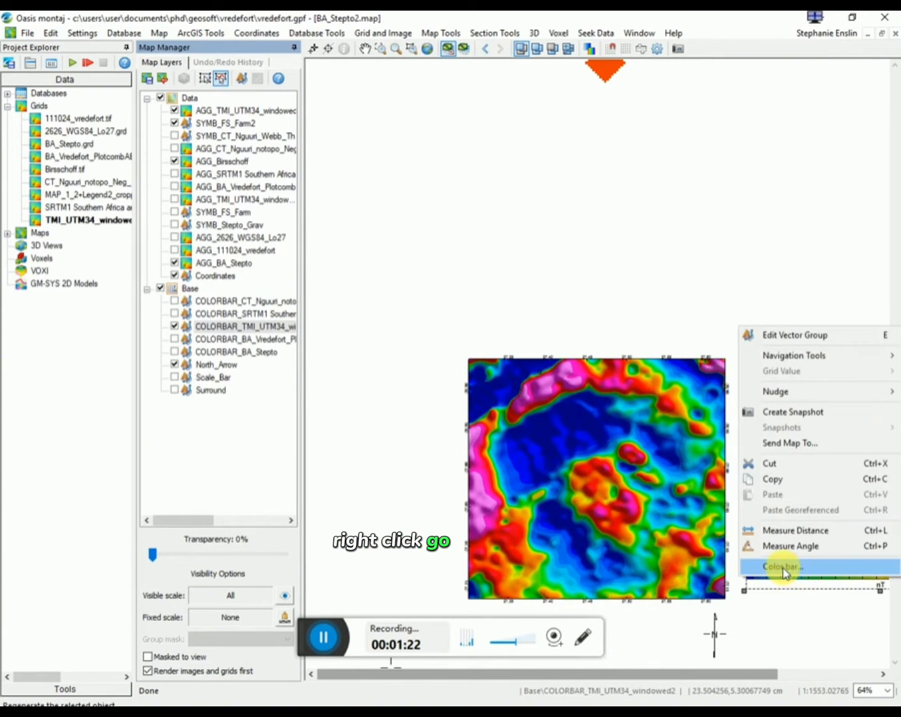
click(784, 568)
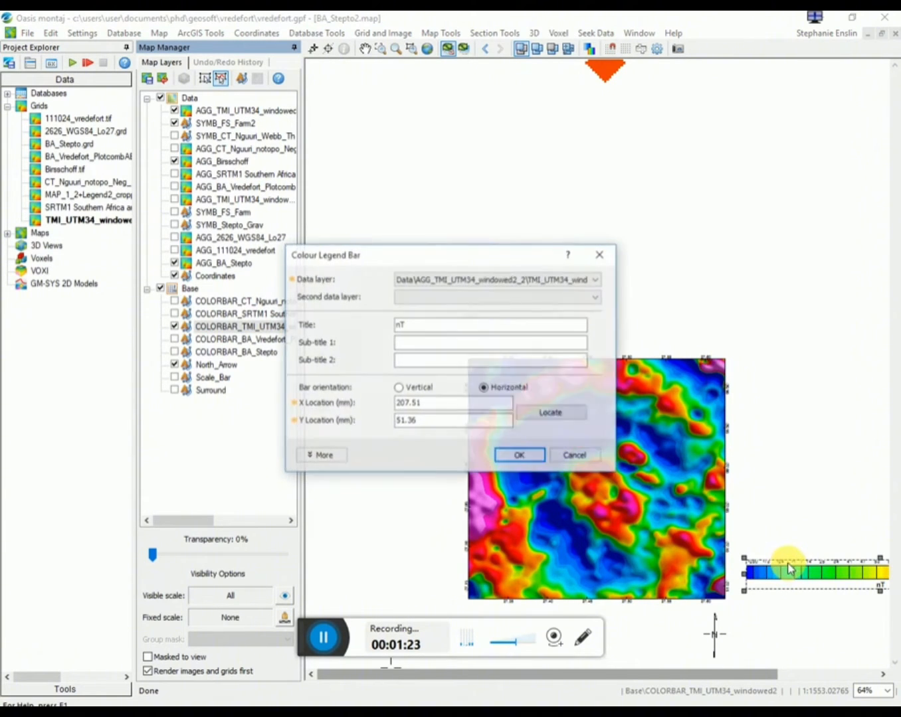
click(406, 391)
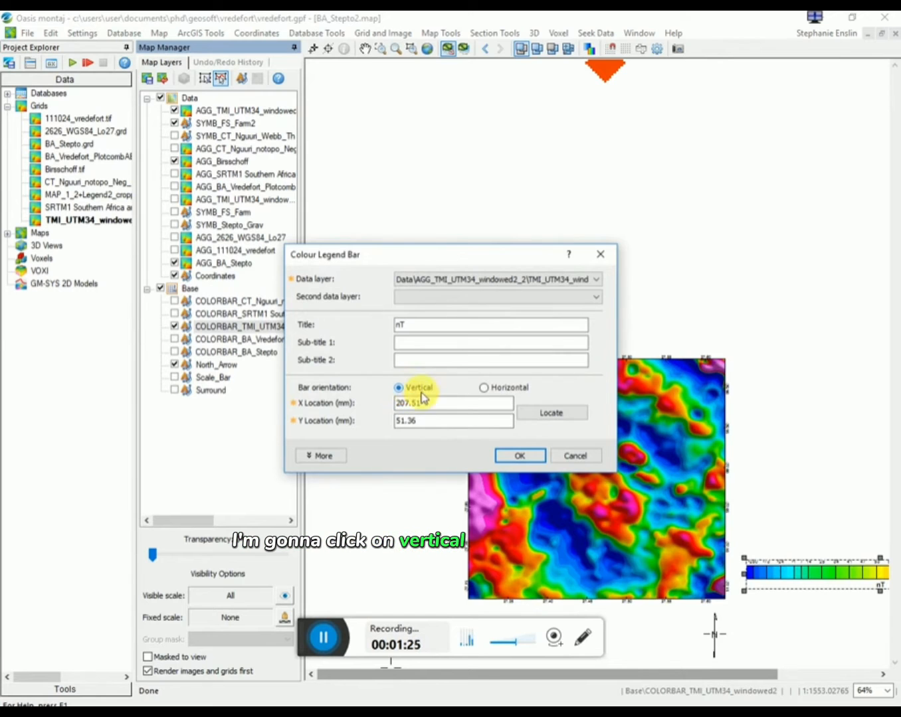
click(520, 456)
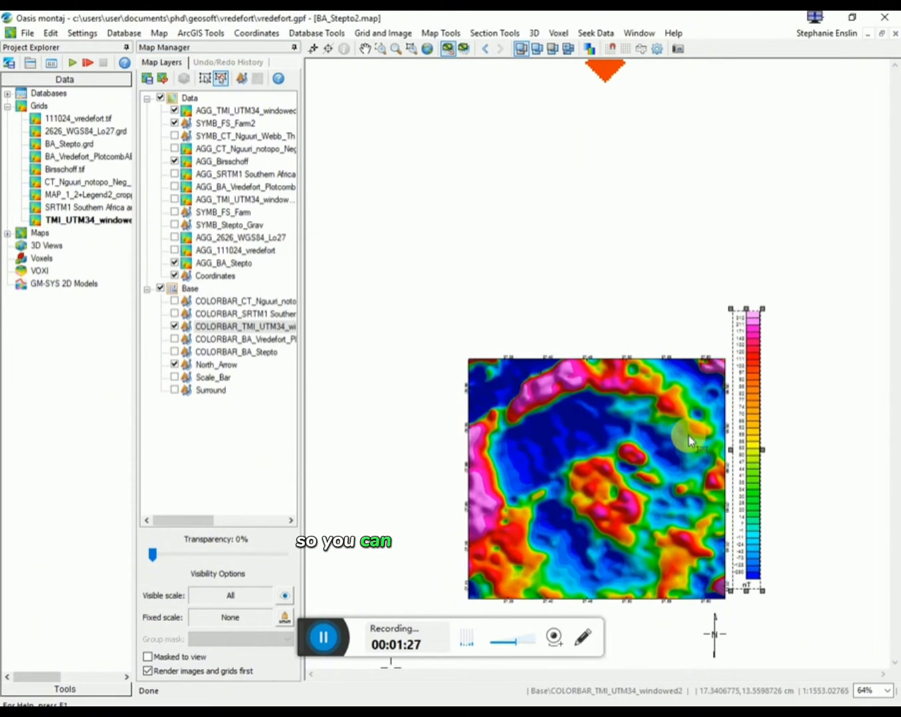
drag(744, 416, 764, 450)
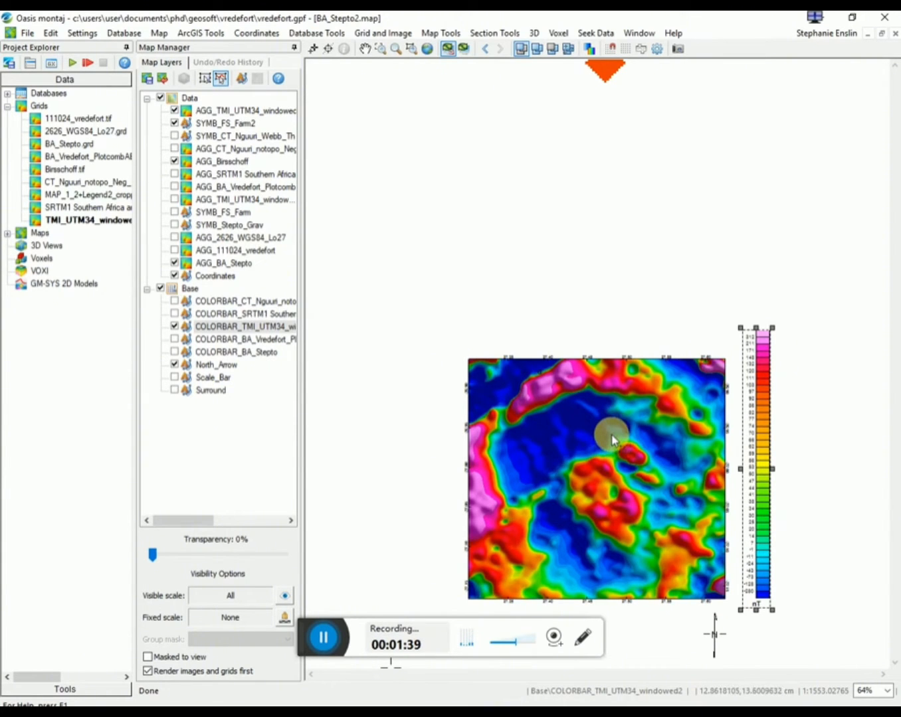
Step: Open the Colour Tool for the AGG_TMI_UTM34_windowed2_2 grid layer and move it clear of the map
click(256, 112)
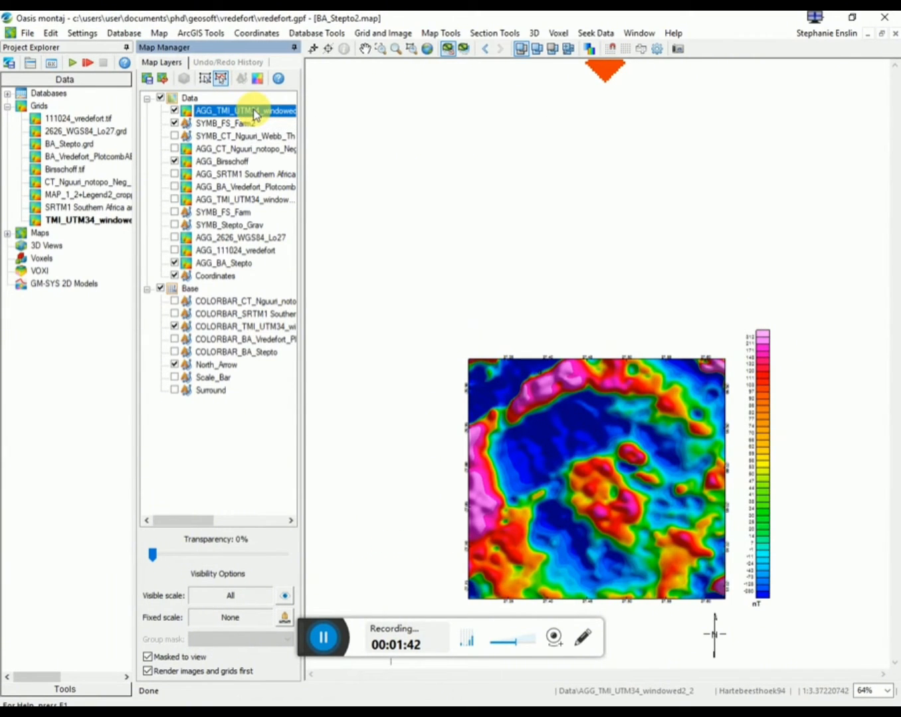
right_click(256, 113)
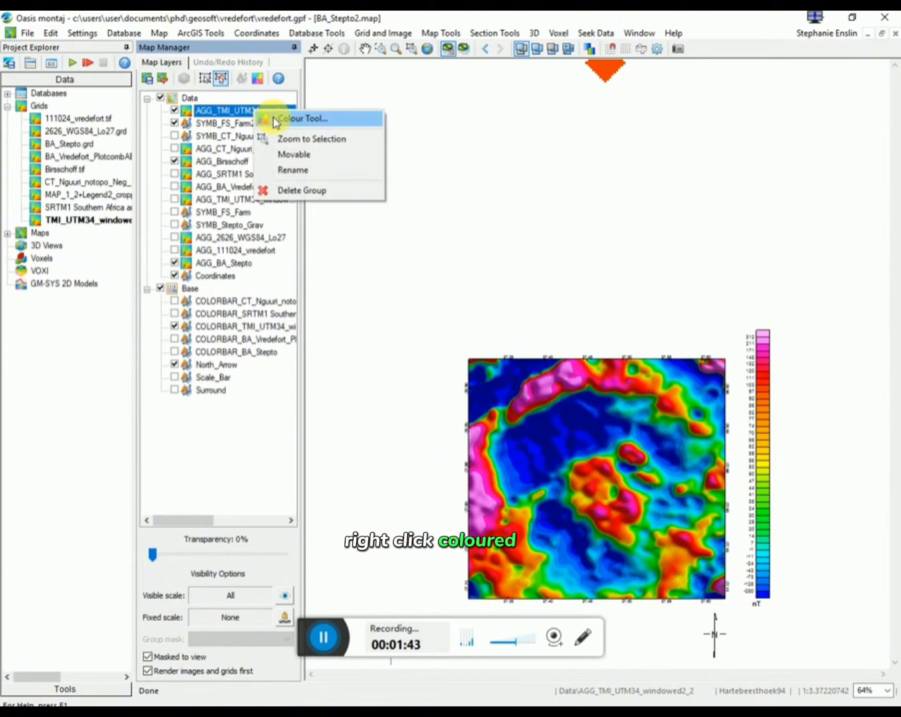
click(282, 120)
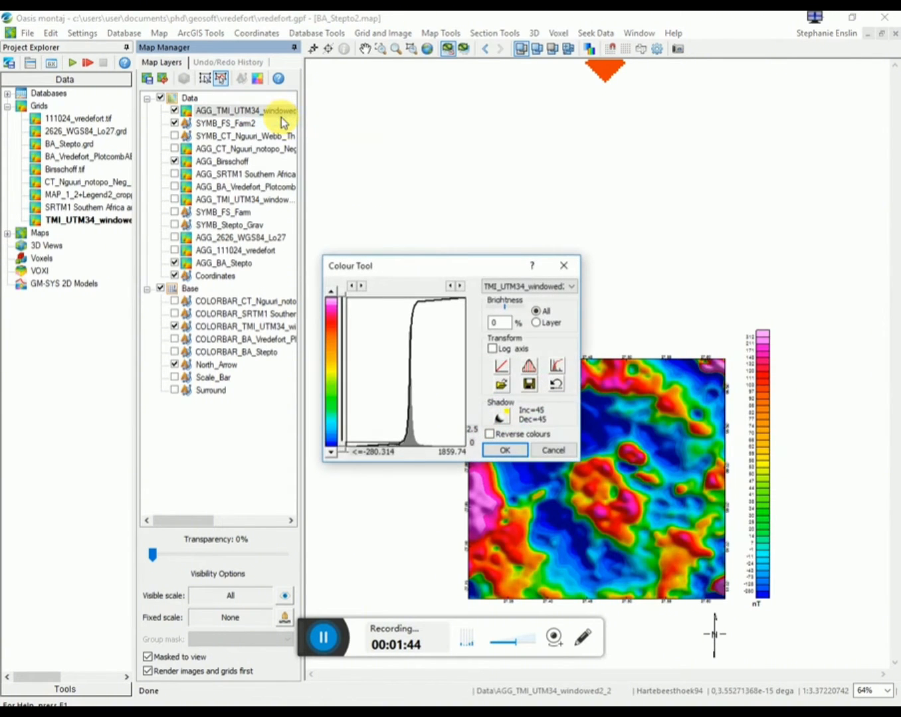
drag(441, 259, 454, 146)
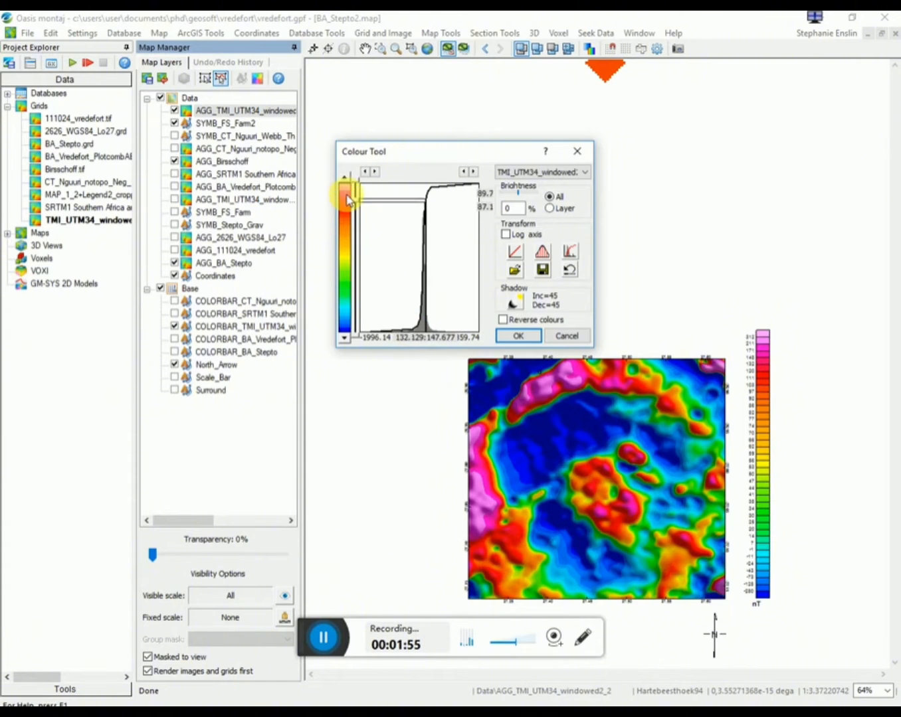
Step: Examine the value ranges assigned to the colours at the upper and lower ends of the TMI grid's colour scale
mouse_move(347, 187)
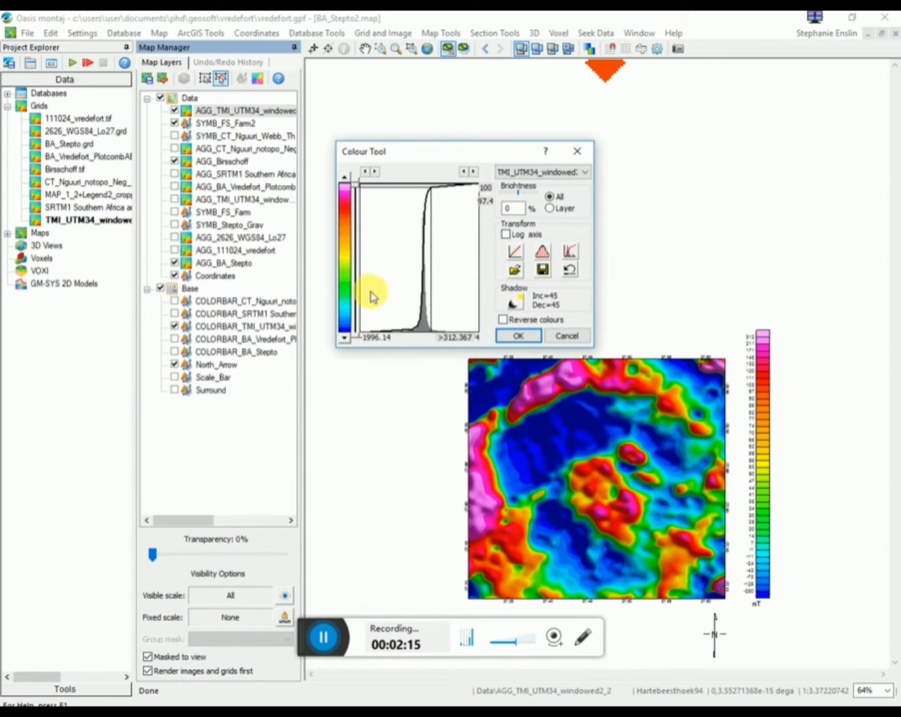
click(347, 192)
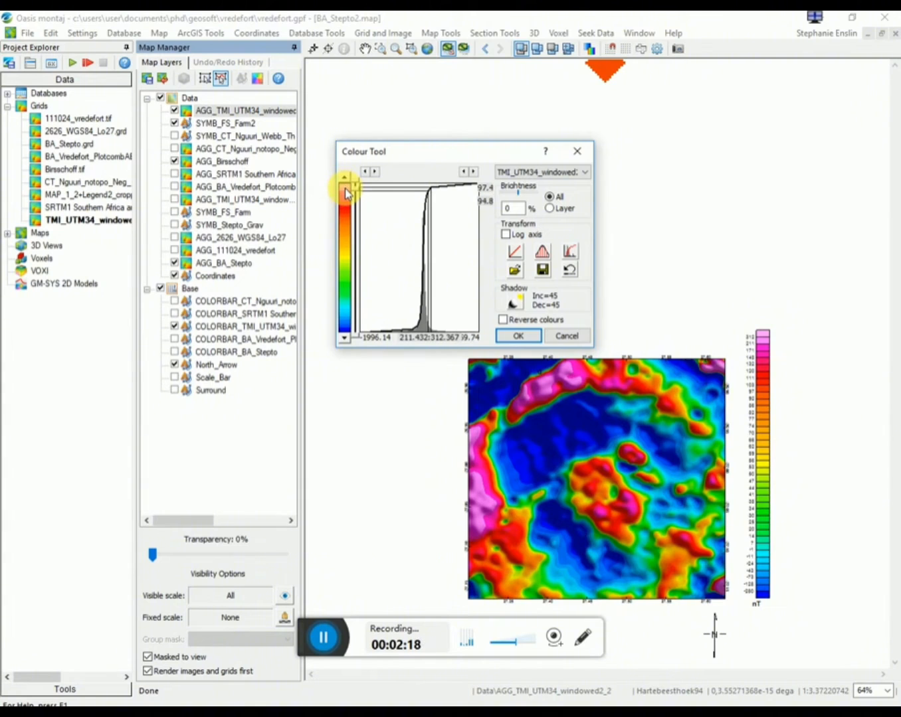
click(345, 193)
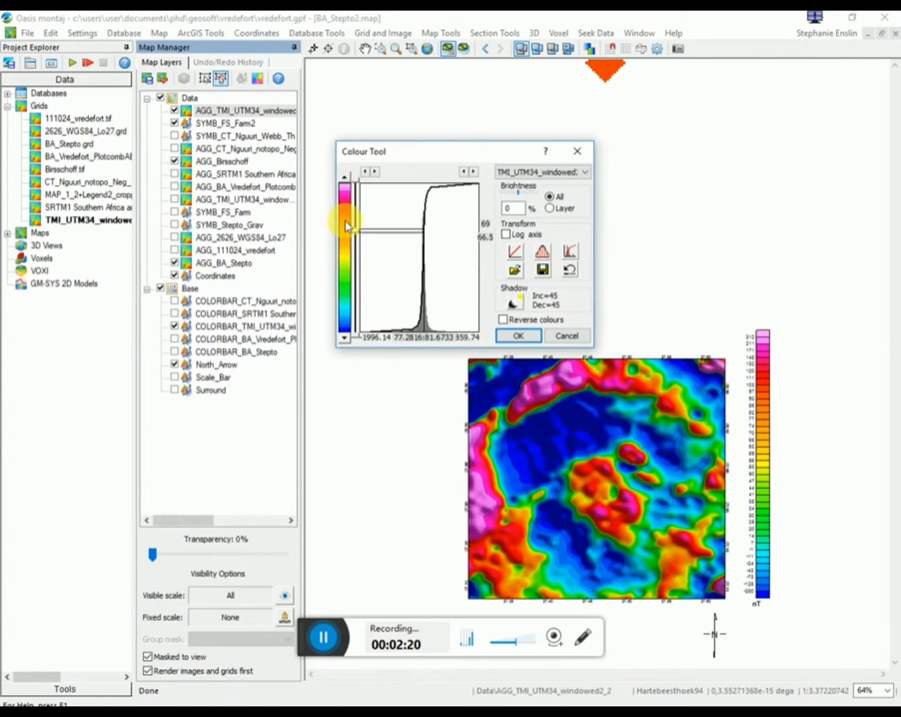
drag(344, 195, 346, 337)
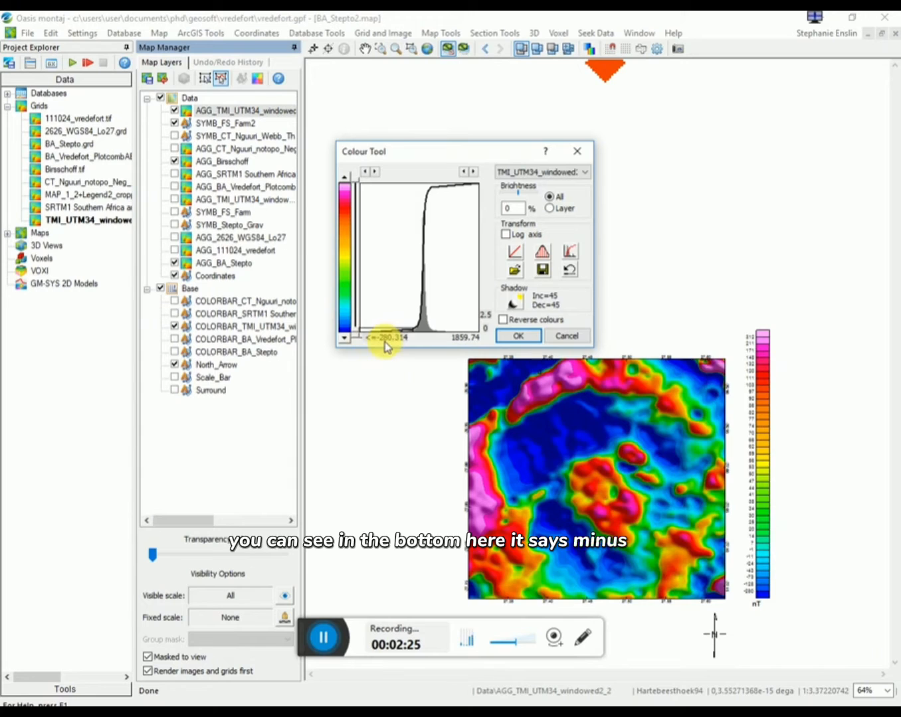
drag(346, 330, 342, 178)
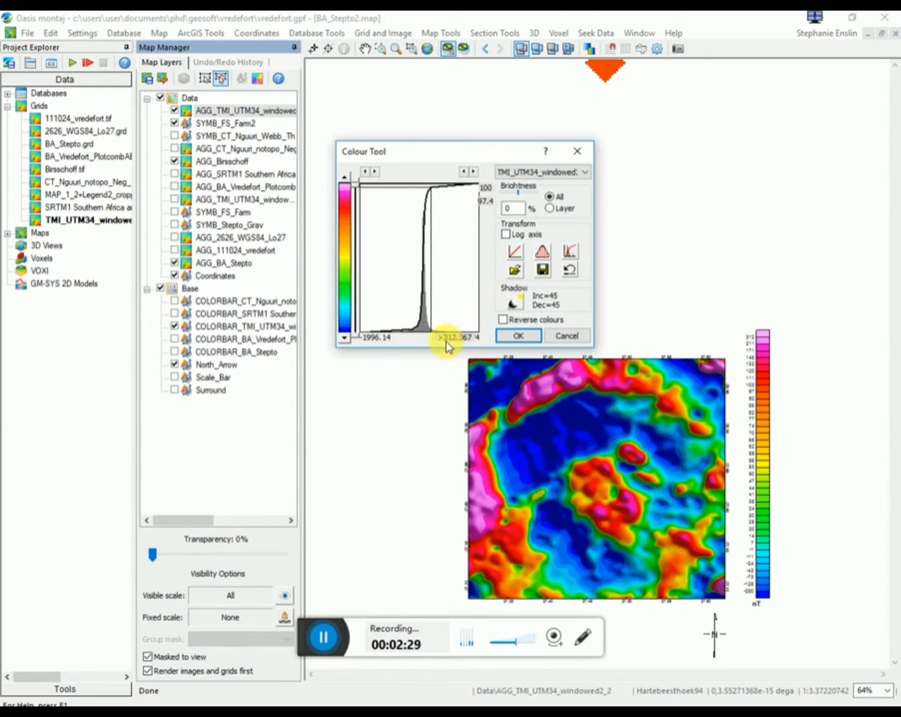
Step: Apply a linear transform to the TMI grid's colours with minimum -280, maximum 320 and contour interval 100
click(518, 257)
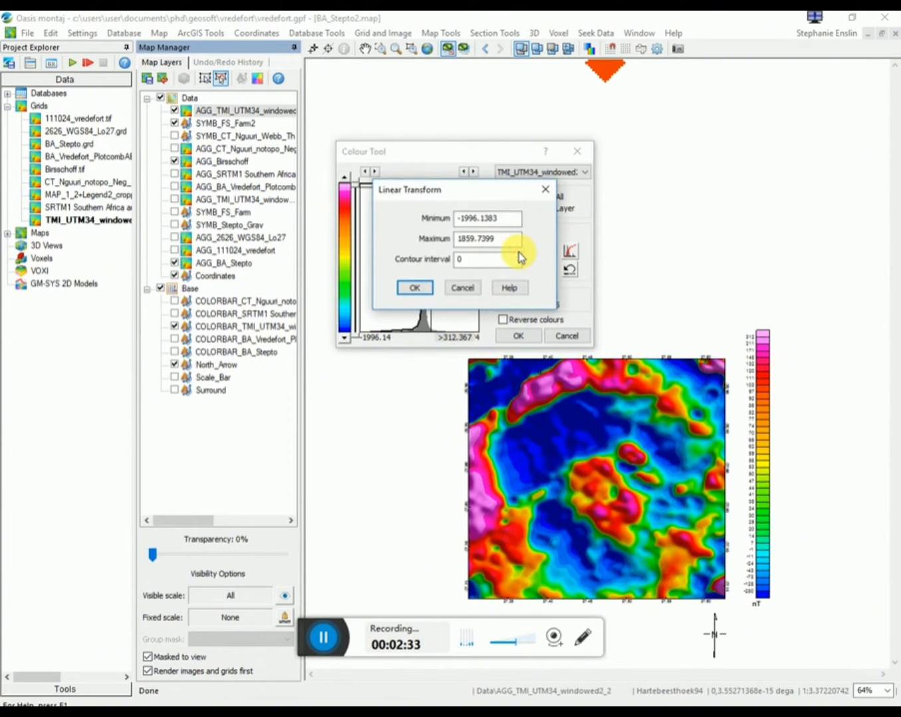
drag(499, 196, 480, 341)
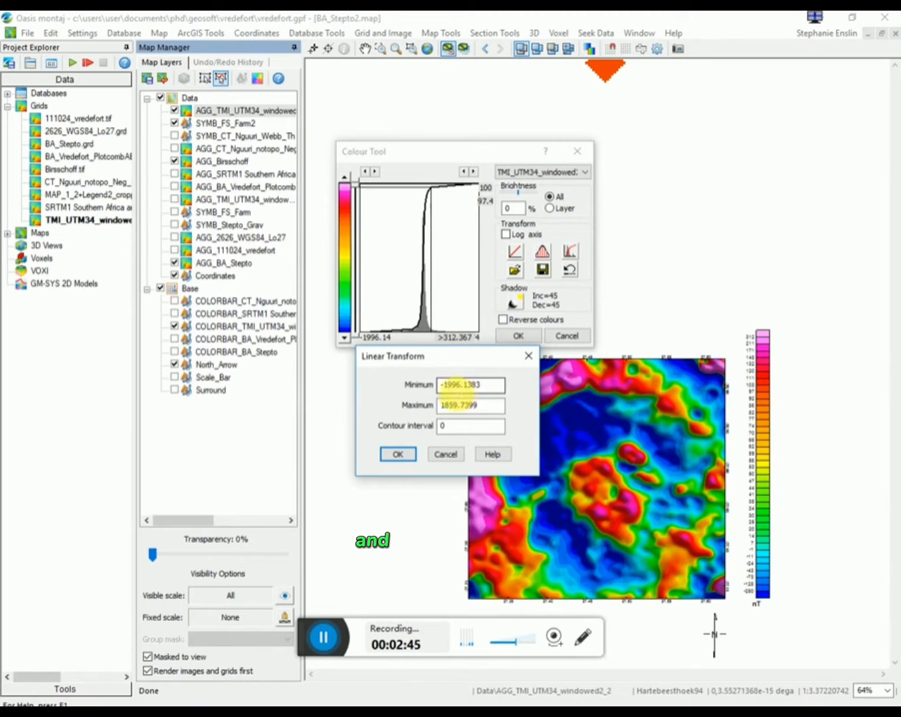
click(446, 391)
double_click(447, 391)
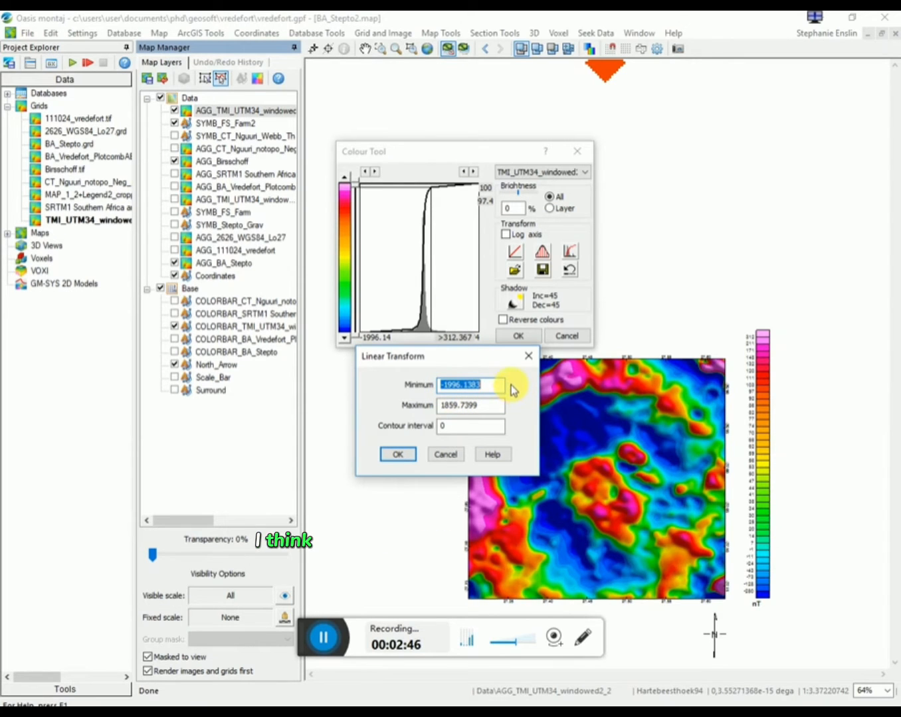
text(-28)
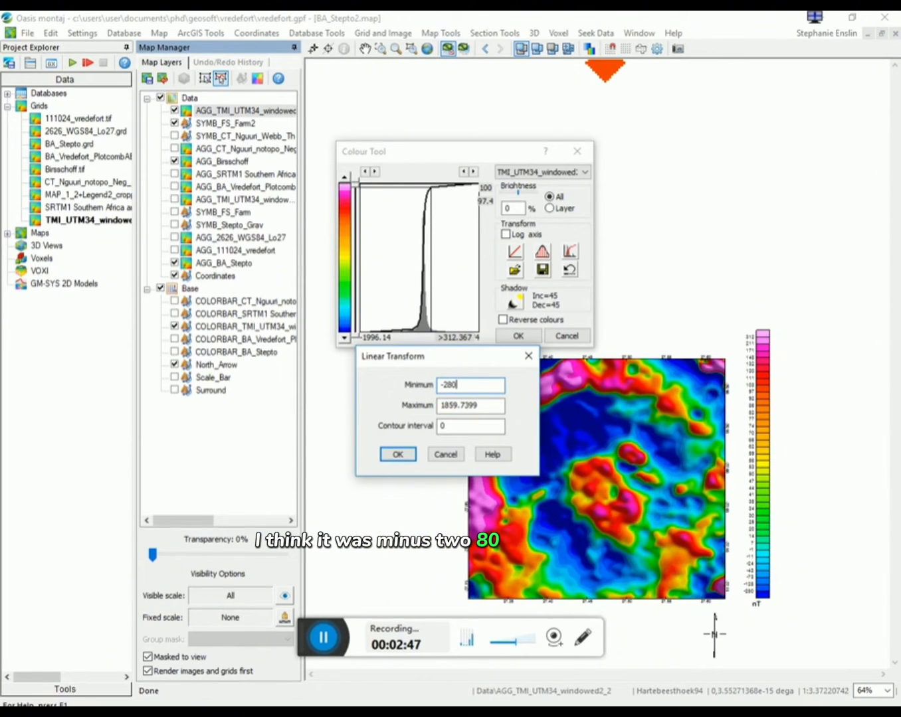
text(0)
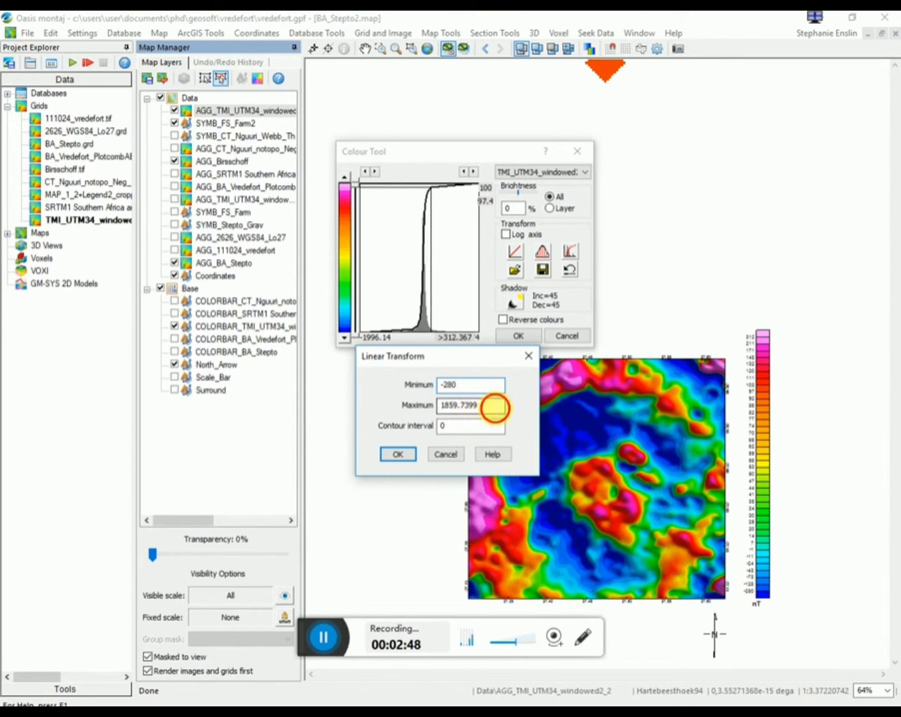
drag(494, 409, 400, 406)
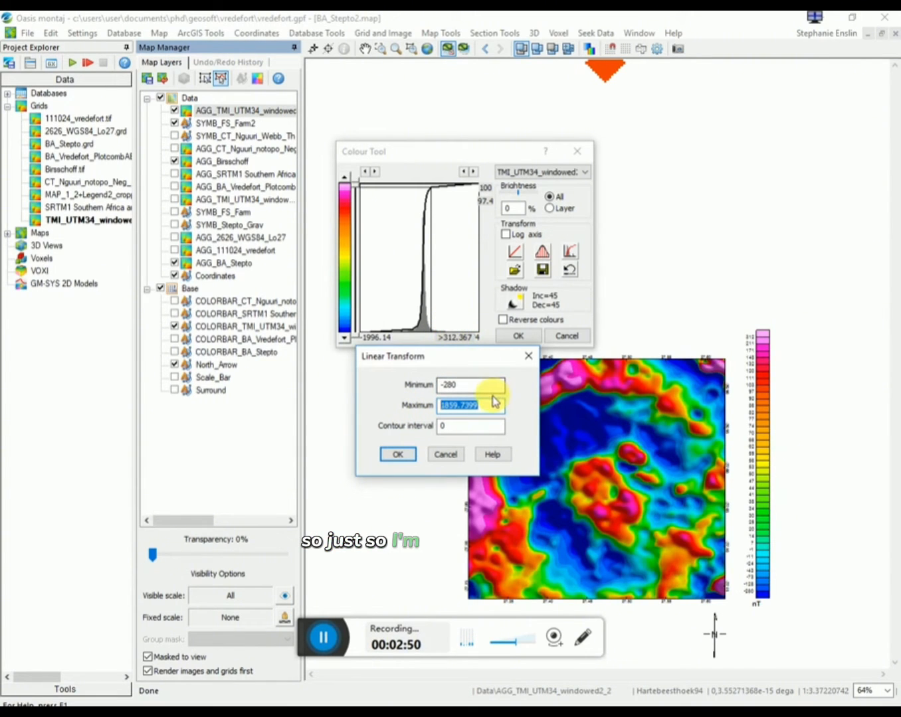
text(320)
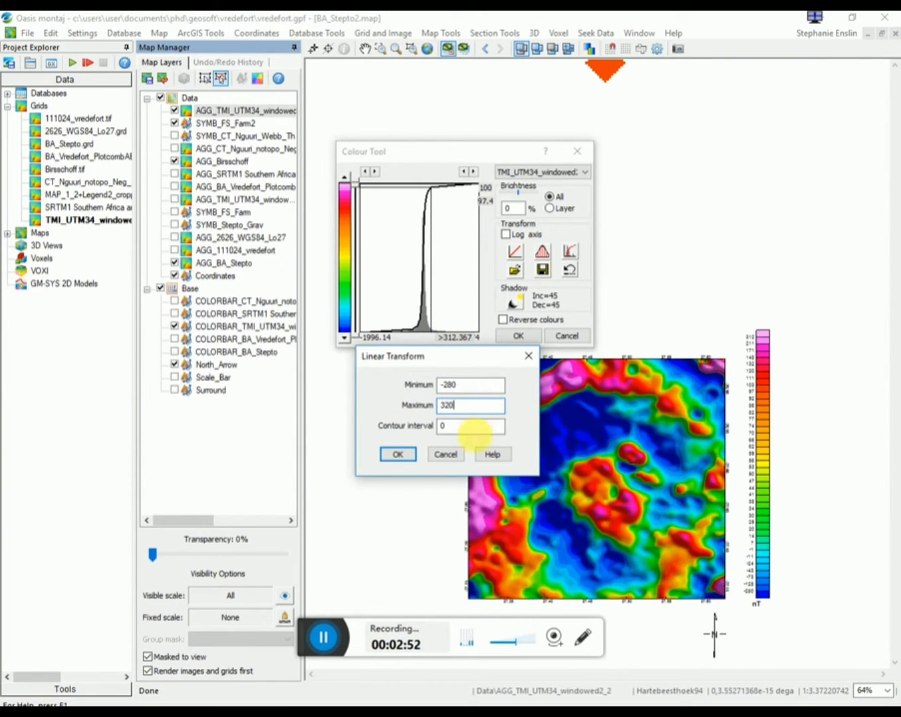
drag(463, 432, 400, 433)
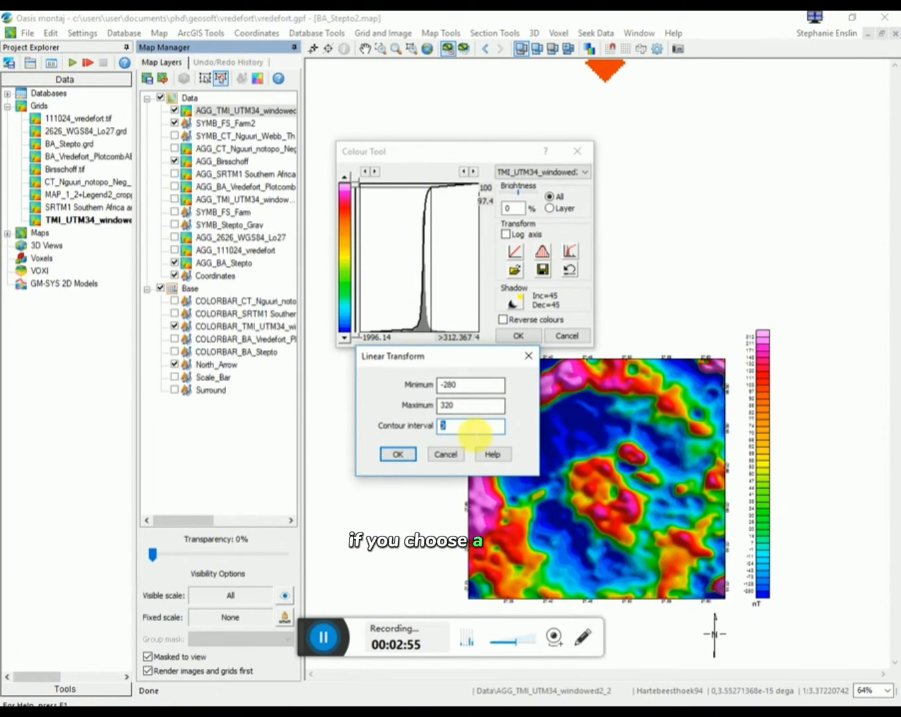
text(100)
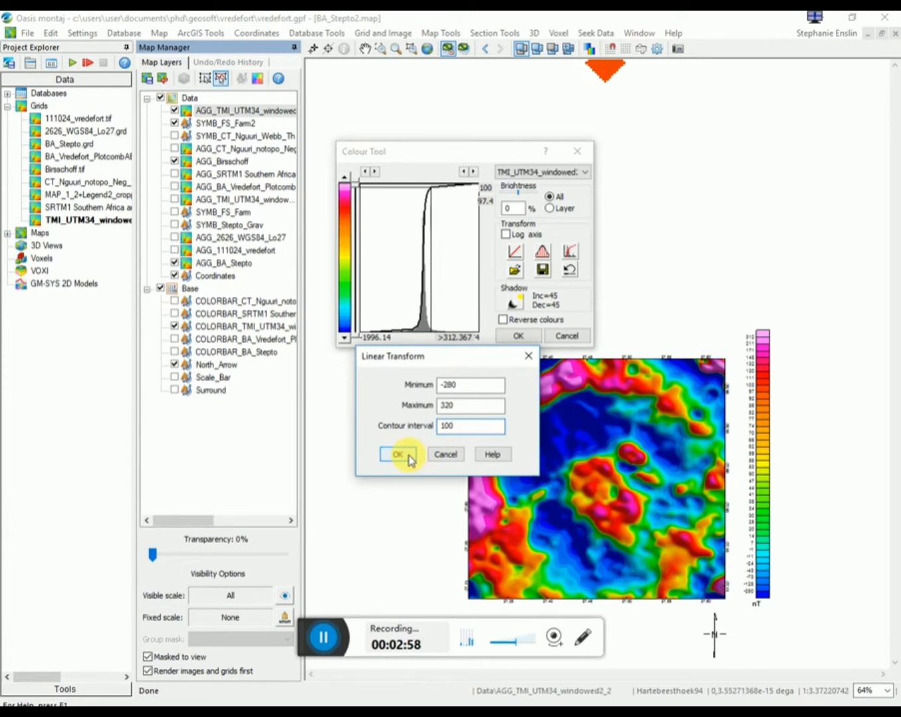
click(410, 458)
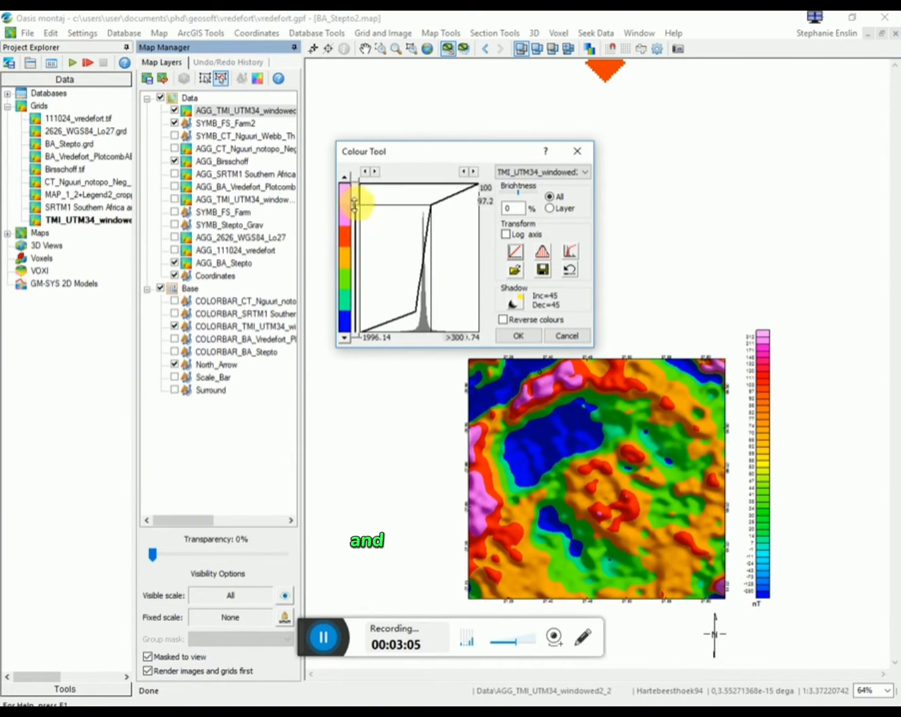
Step: Undo the 100-interval transform and apply a linear transform from -280 to 320 with contour interval 5
click(570, 271)
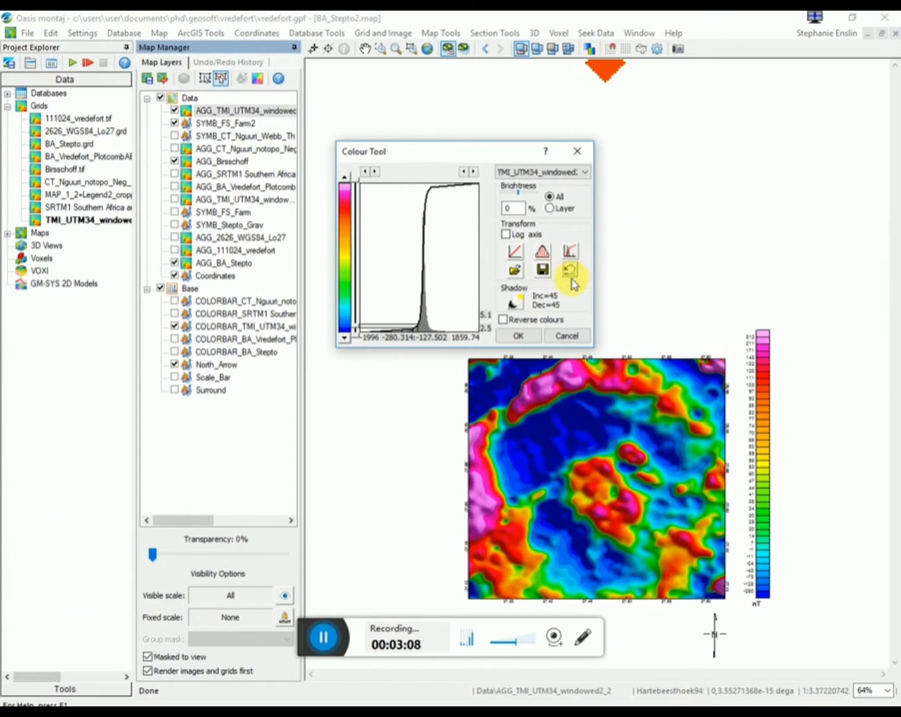
click(516, 253)
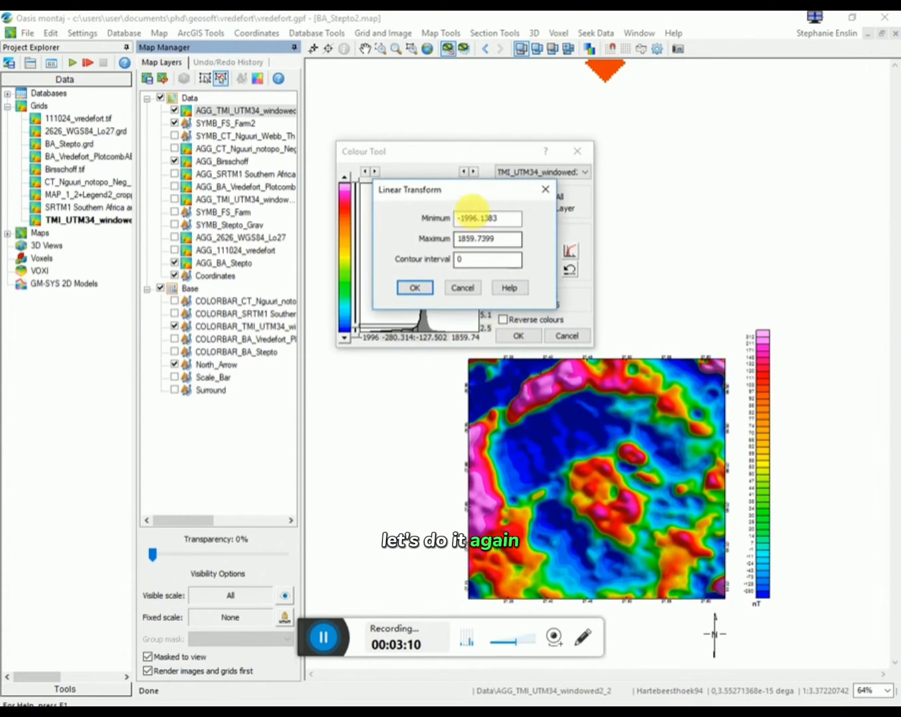
double_click(468, 221)
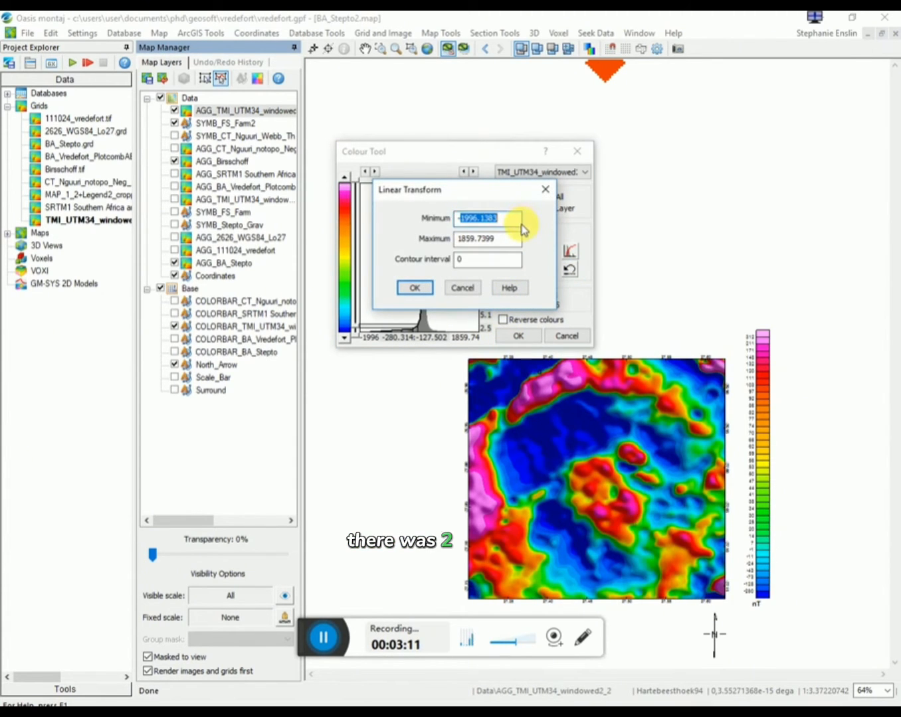
text(-280)
key(Tab)
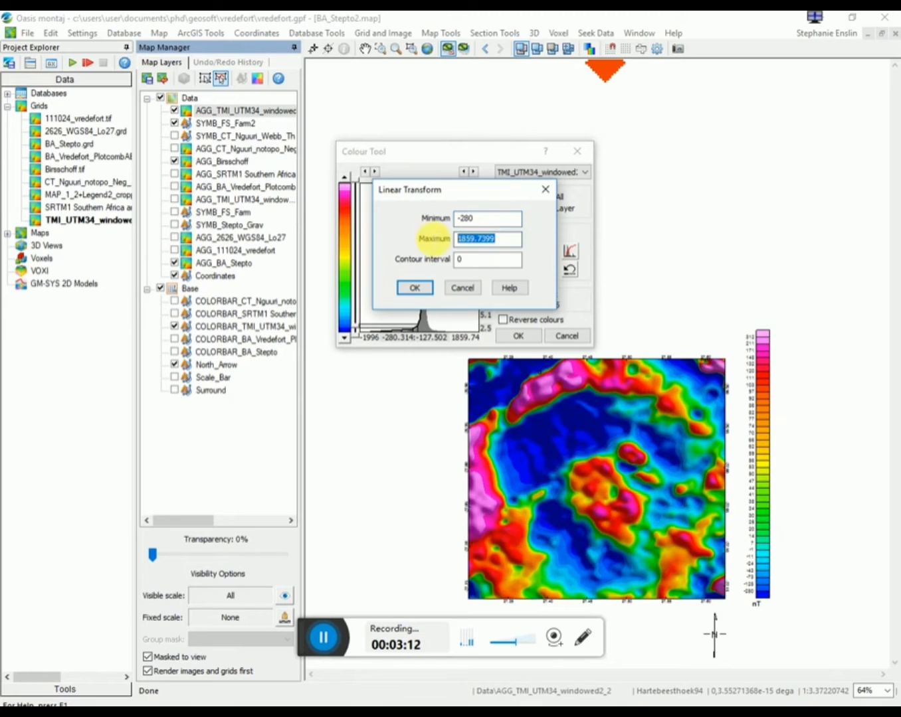
text(320)
key(Tab)
text(5)
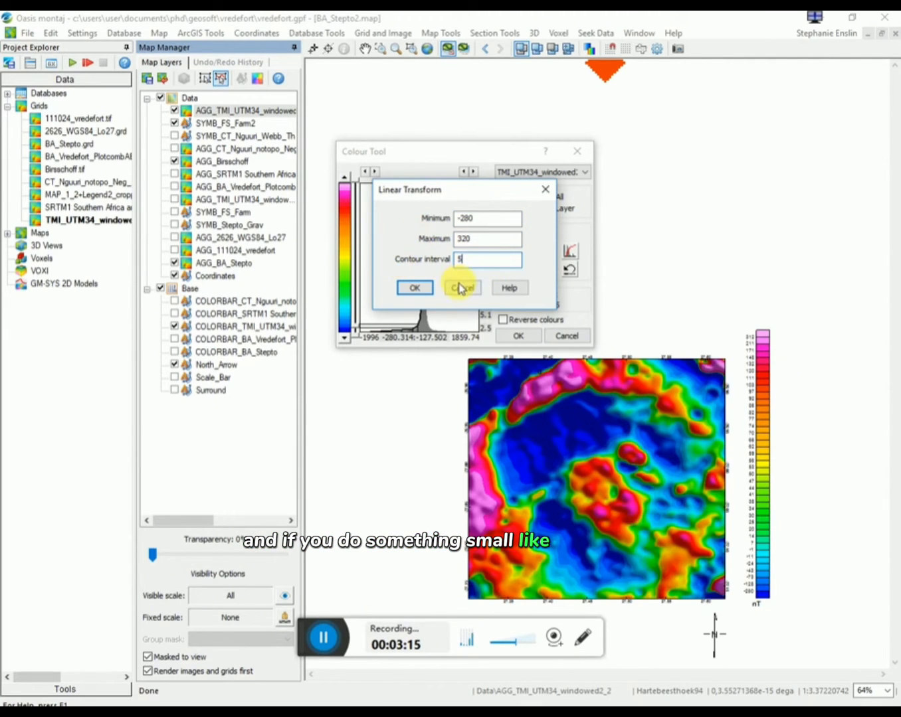
click(415, 287)
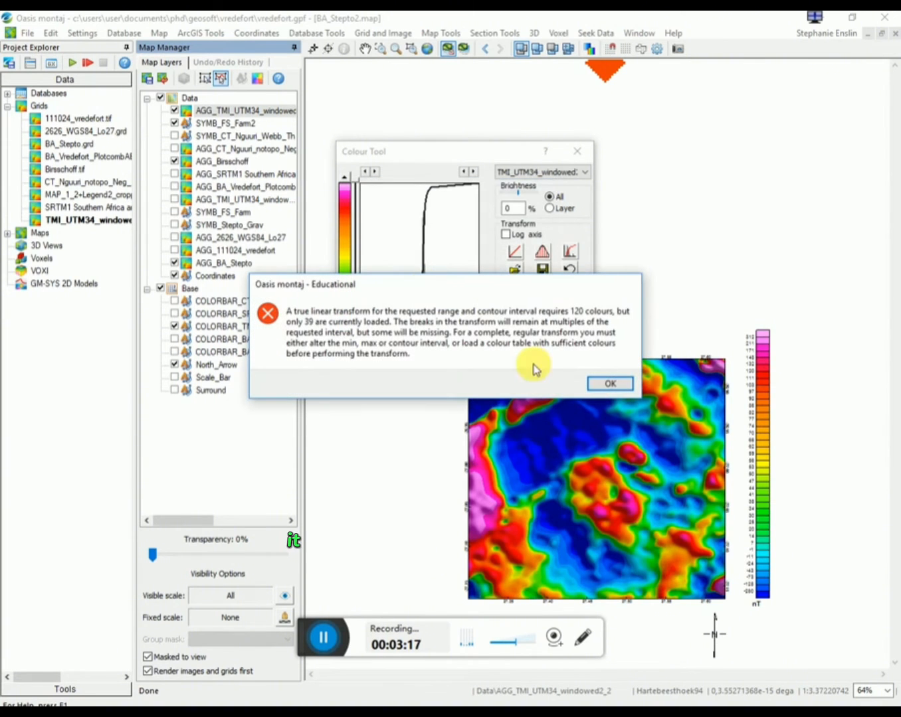
click(614, 385)
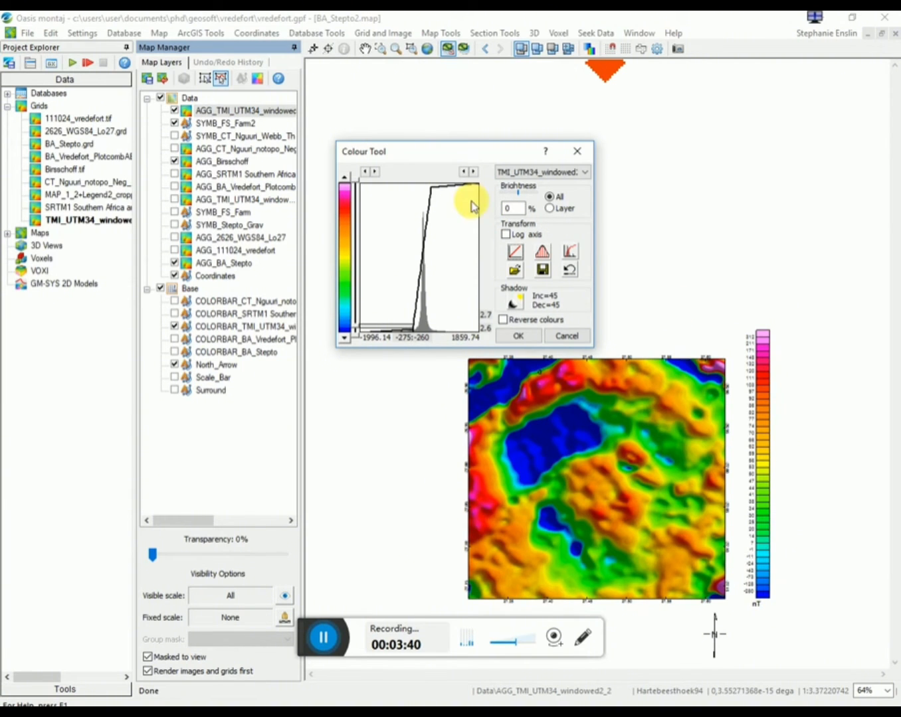
Step: Undo the 5-interval linear transform on the TMI grid's colours
click(516, 255)
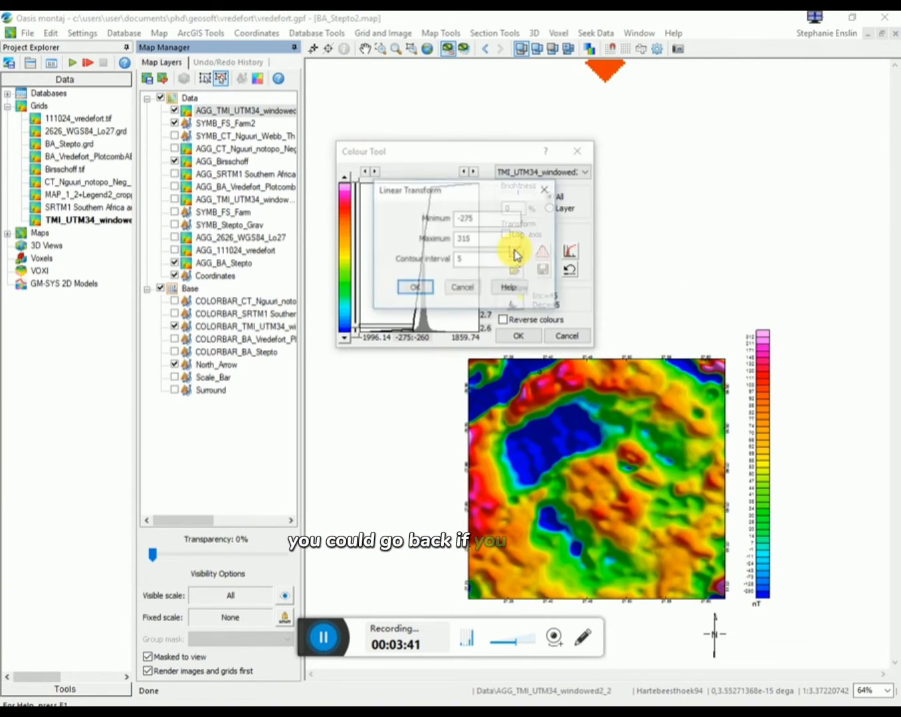
click(468, 289)
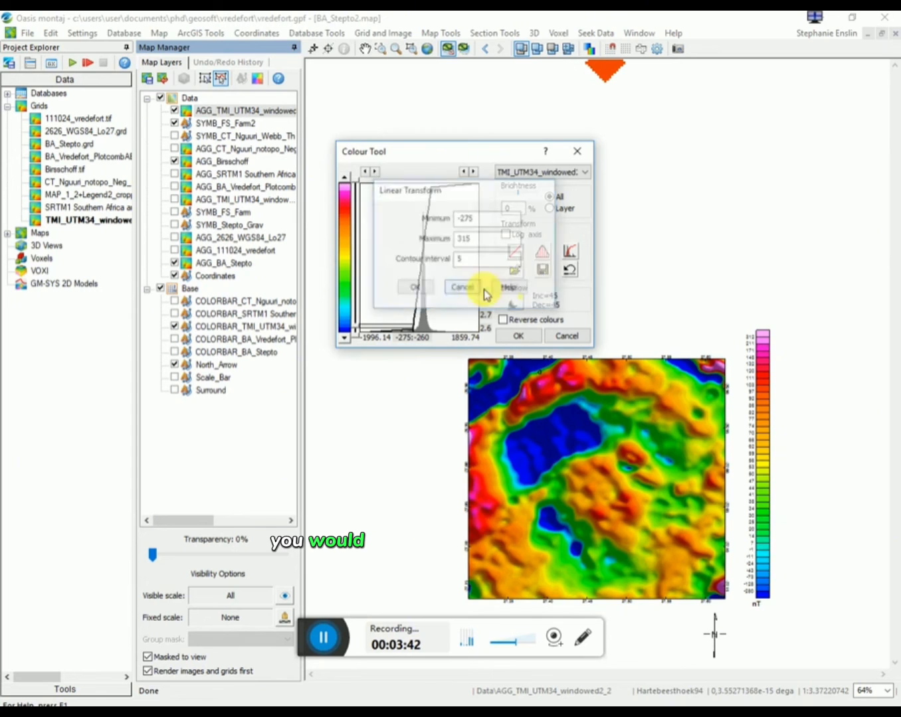
click(570, 270)
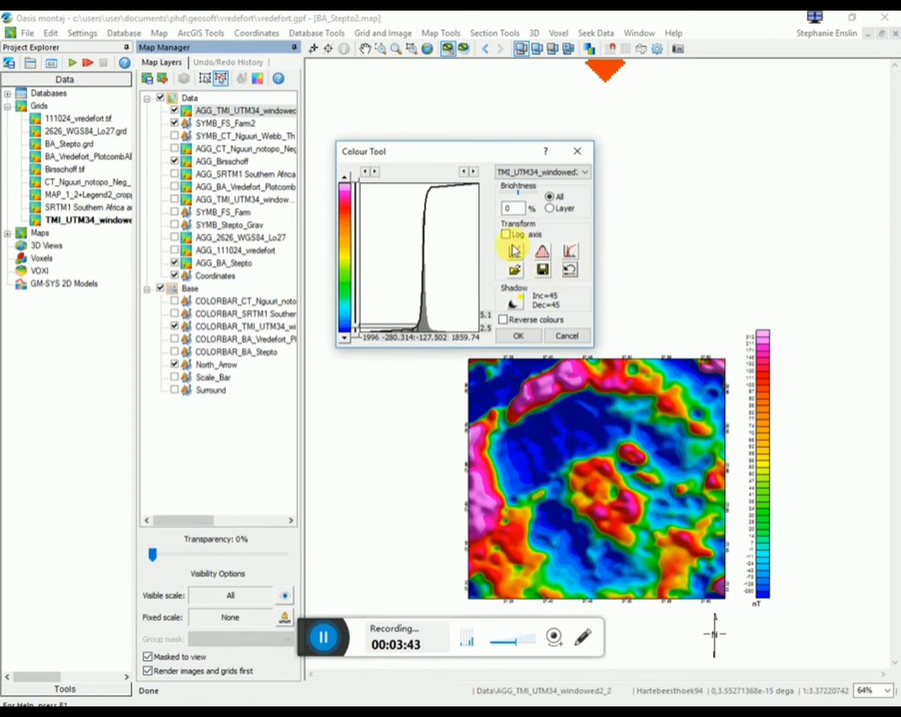
Step: Apply a linear transform from -280 to 320 with contour interval 1 to the TMI grid and accept the colour changes
click(516, 254)
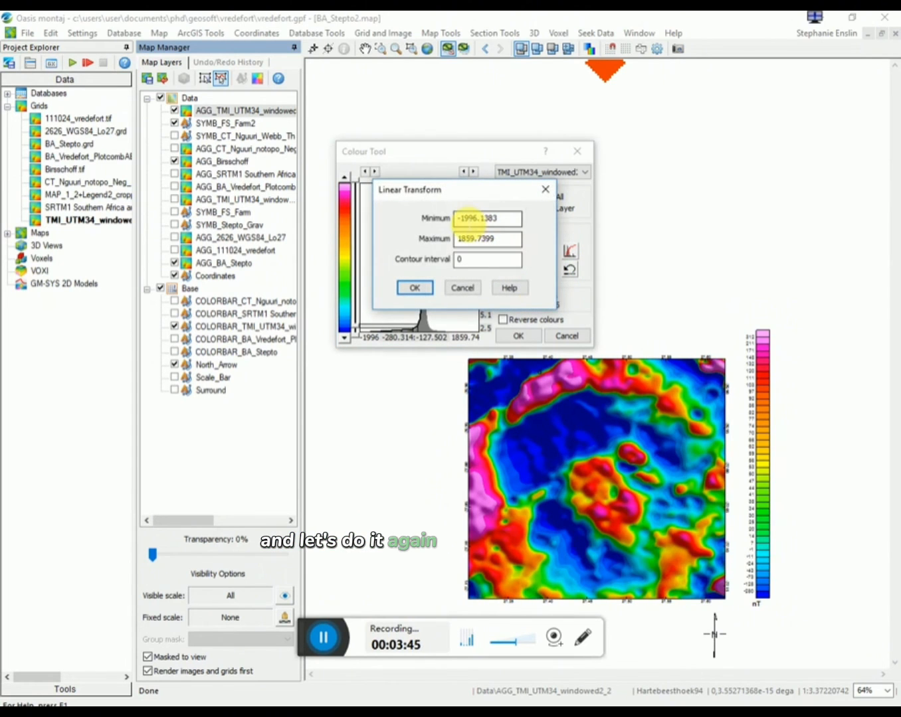
text(-2)
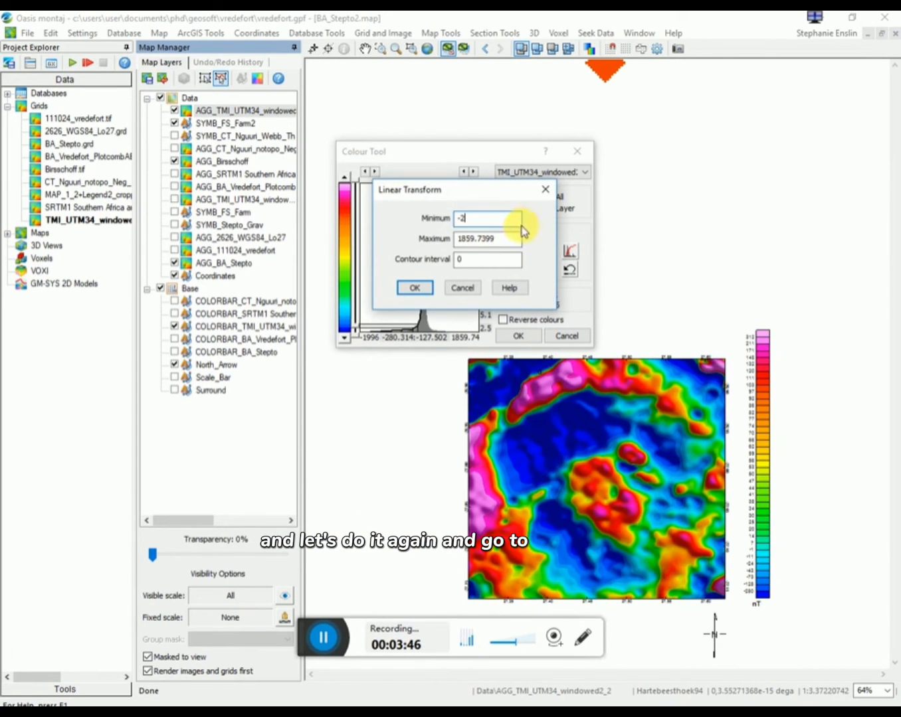
text(80)
key(Tab)
text(320)
key(Tab)
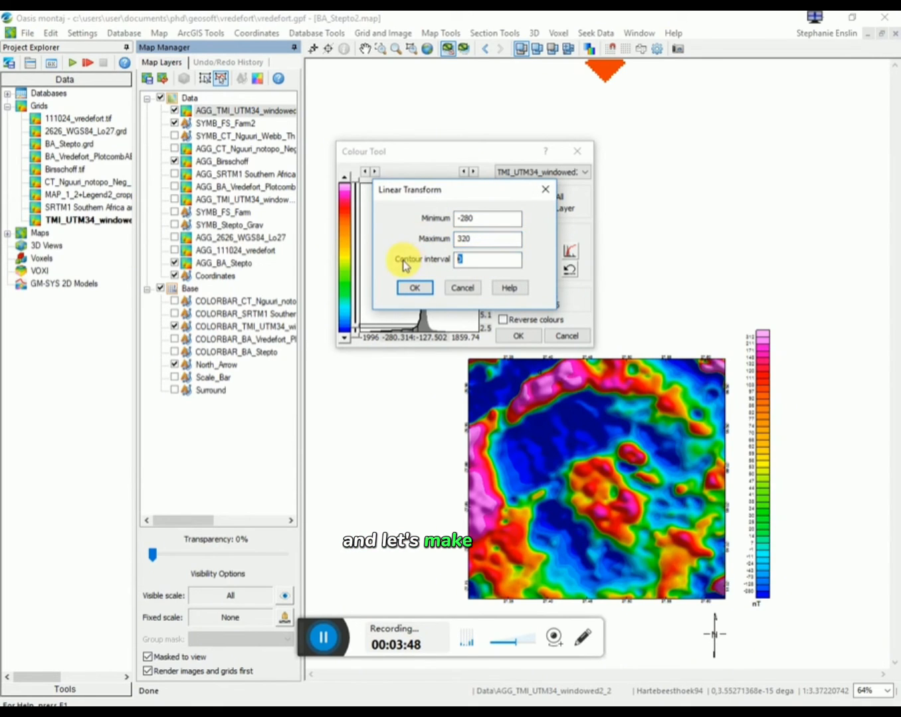
text(2)
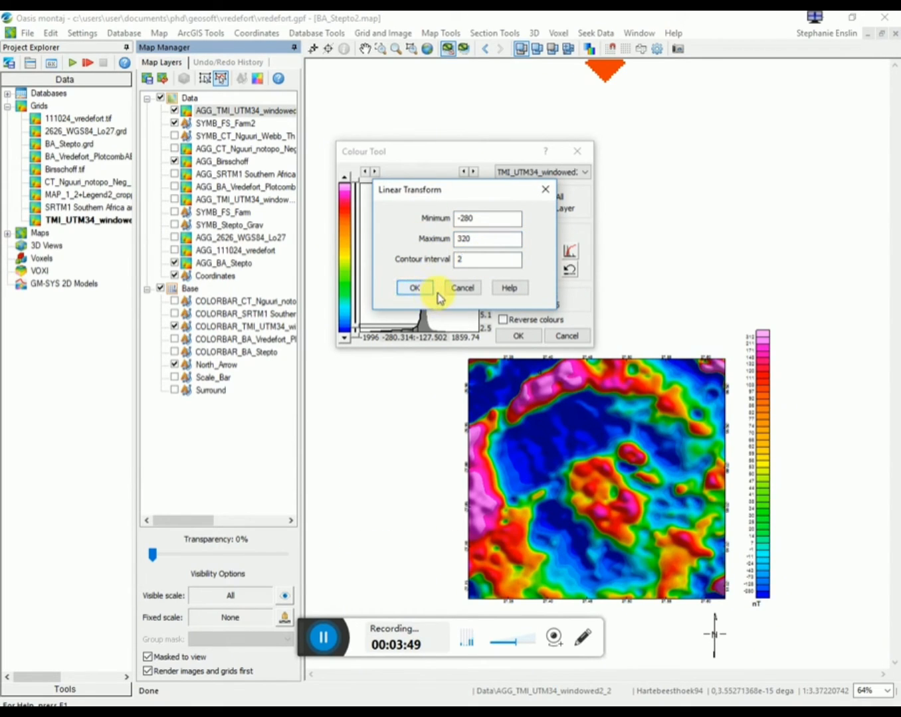
key(BackSpace)
text(1)
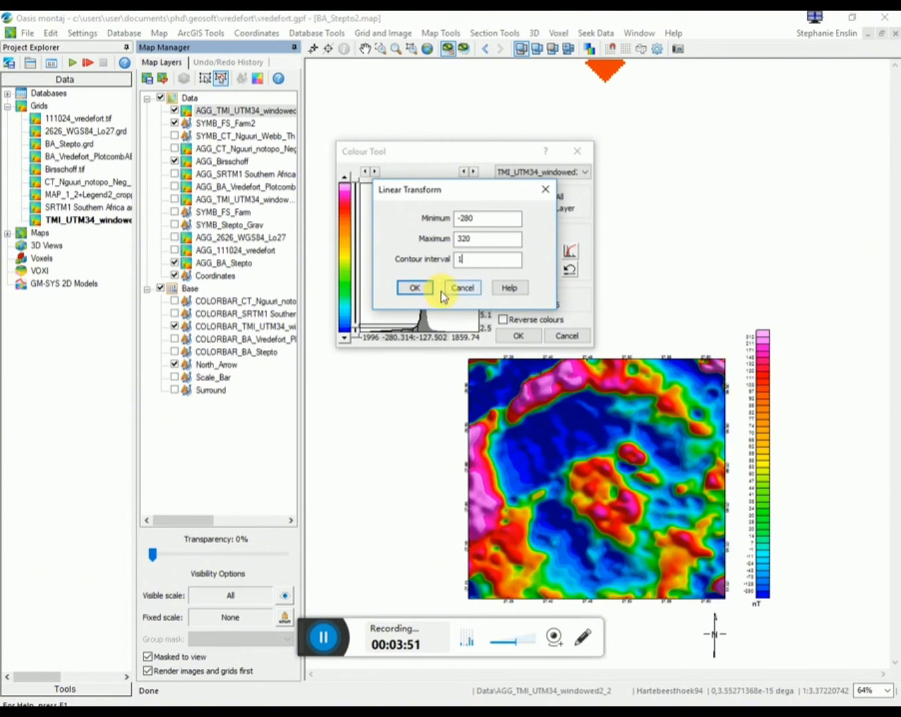
click(424, 293)
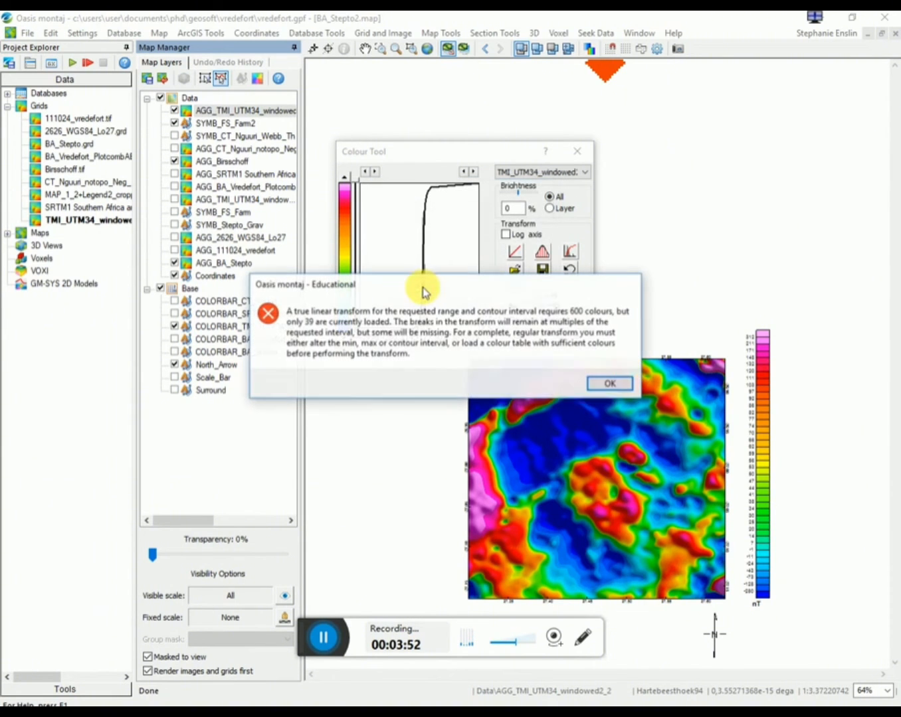
click(610, 383)
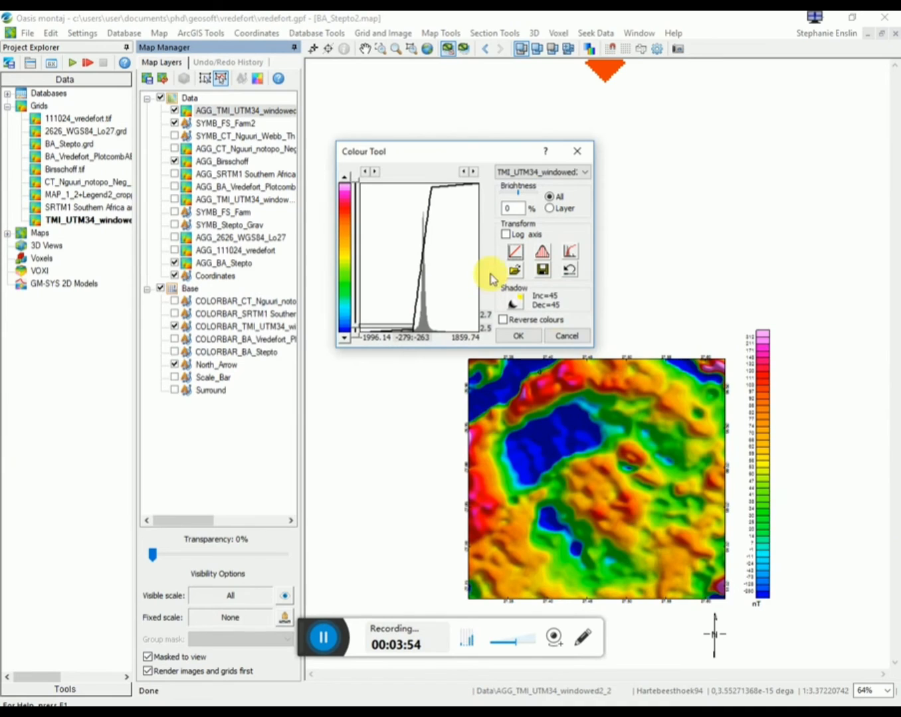
click(514, 338)
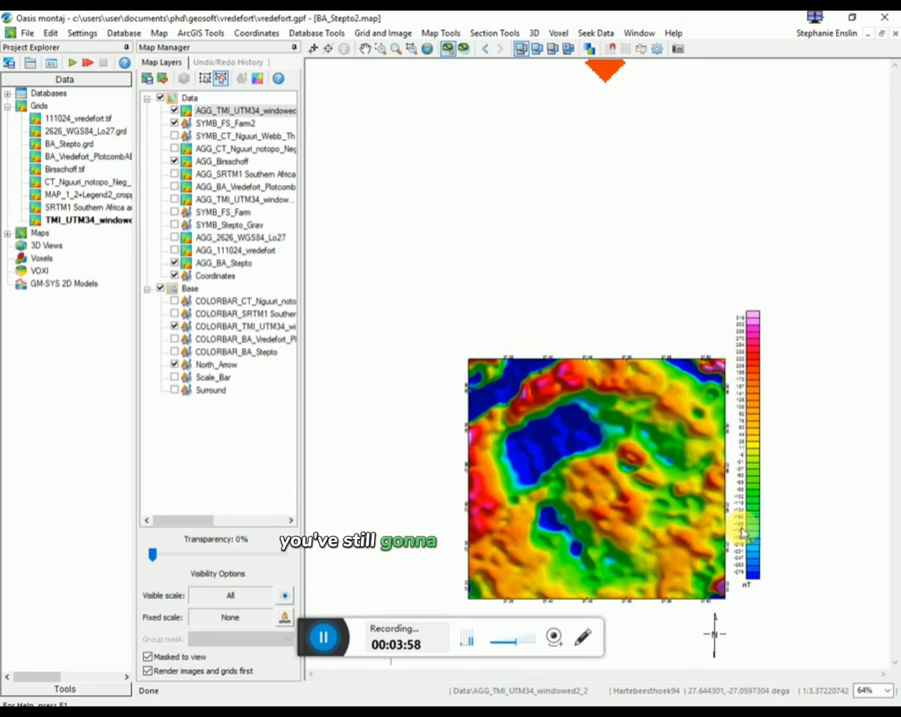
Step: Move the TMI colour bar slightly away from the map's right edge and downward
click(744, 469)
drag(752, 478, 754, 481)
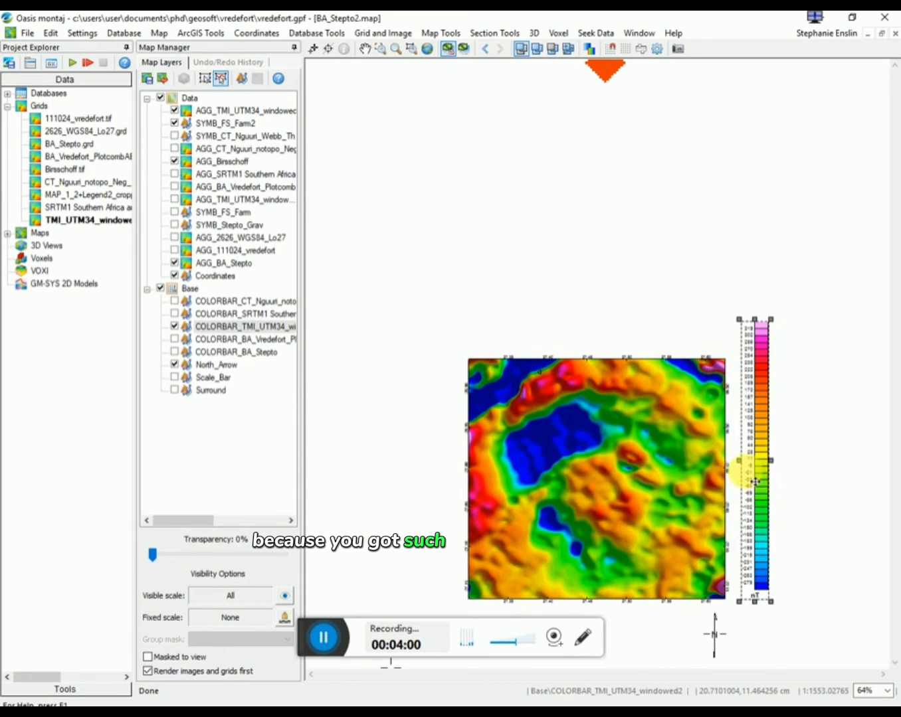
drag(766, 481, 768, 491)
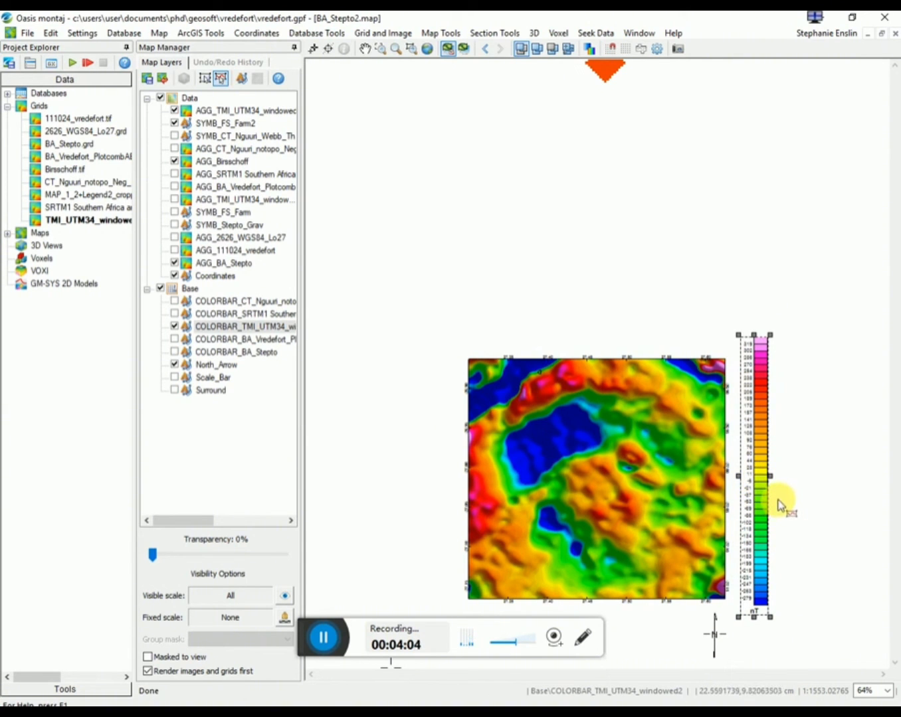
Step: Set the bar width of the TMI colour legend bar to 4 mm
right_click(759, 495)
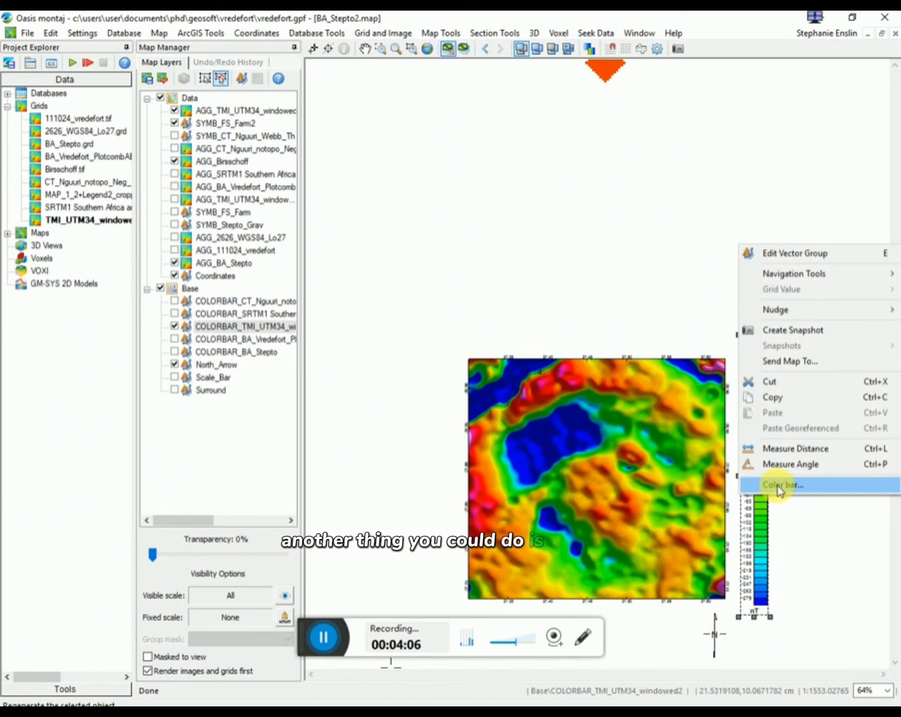
click(776, 484)
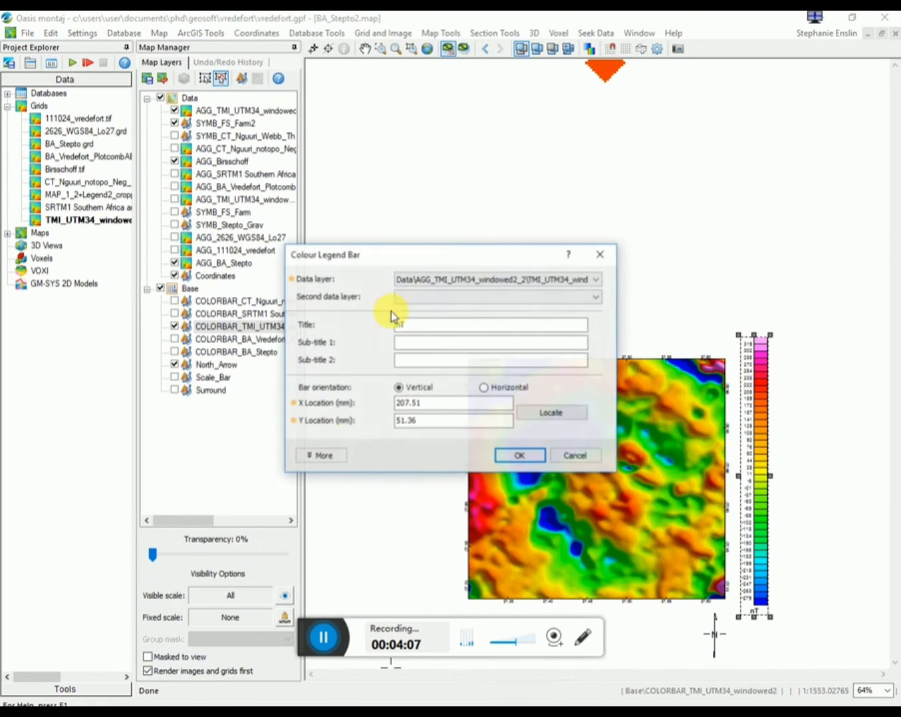
click(318, 456)
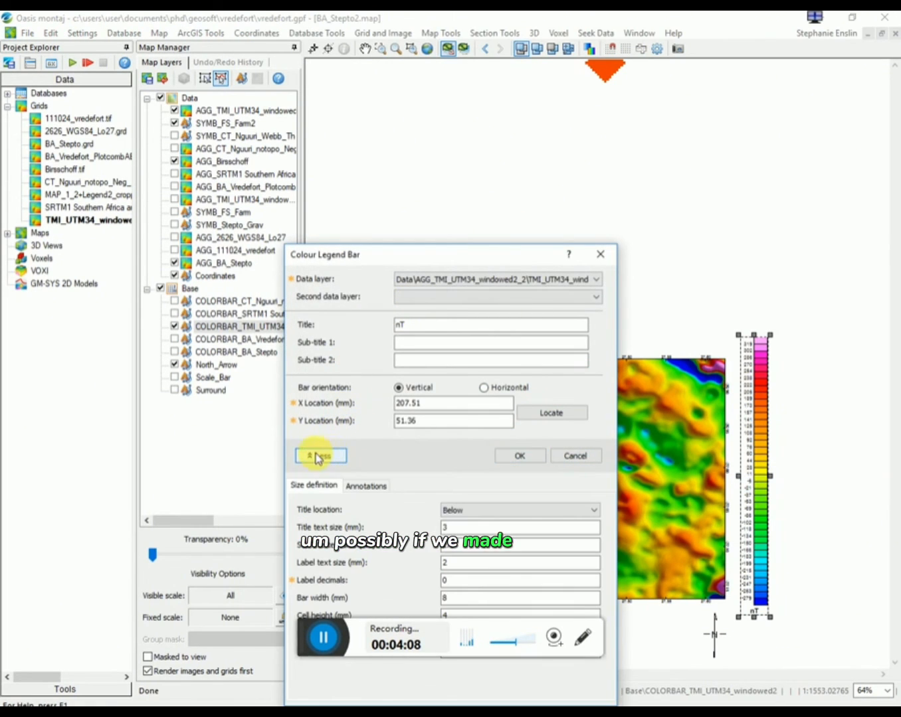
drag(410, 257, 340, 113)
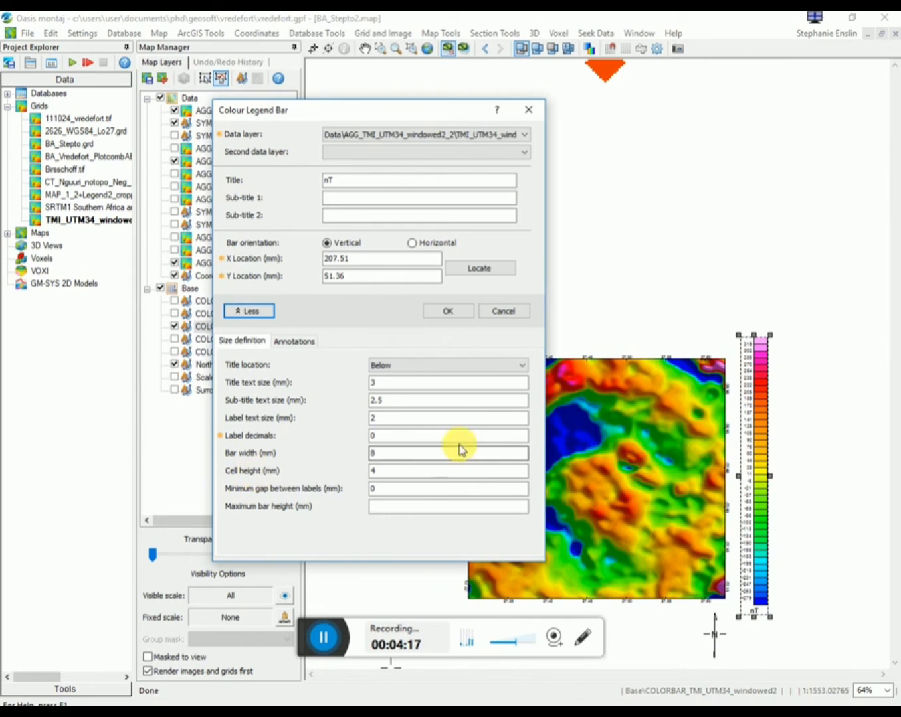
double_click(378, 455)
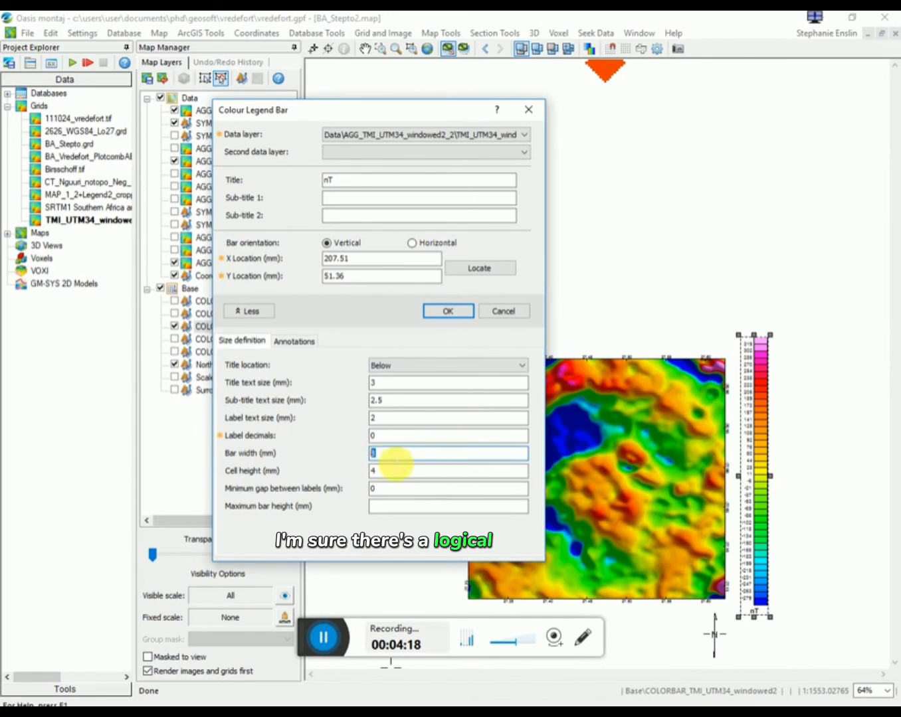
text(4)
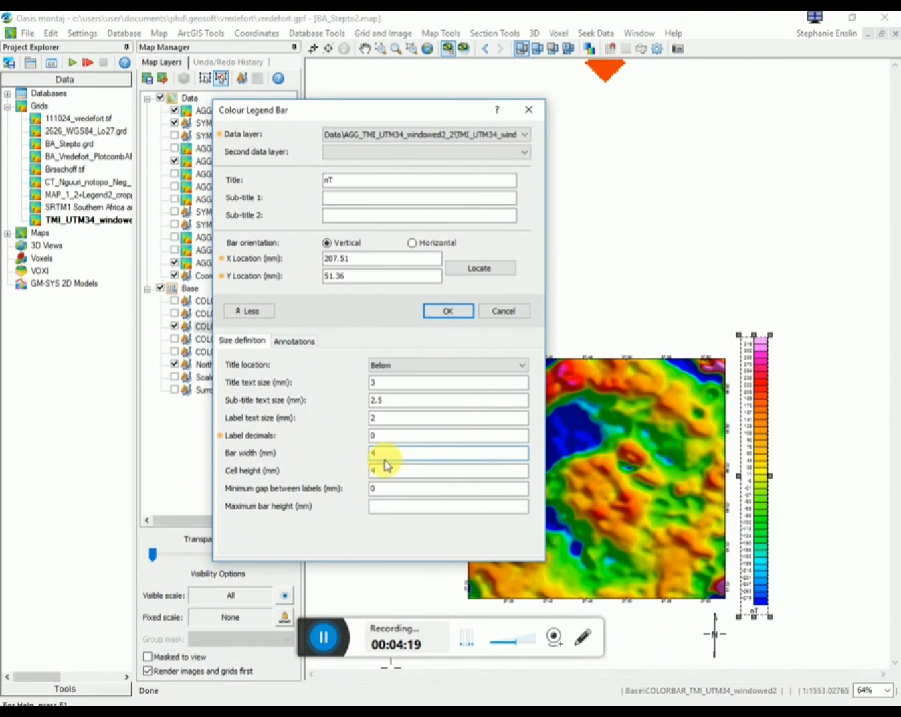
click(448, 311)
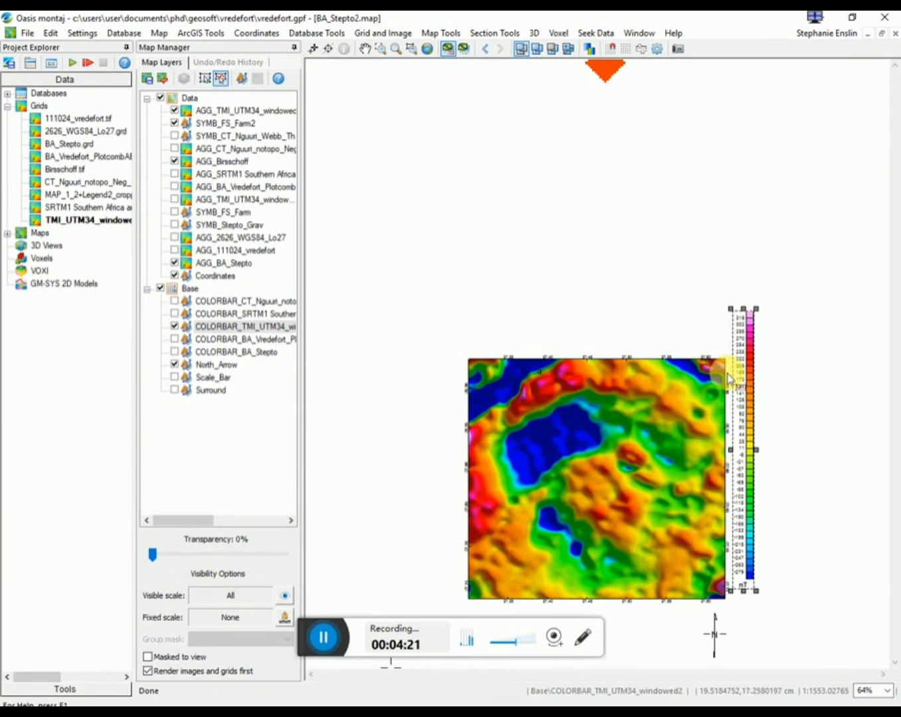
Step: Set the cell height of the TMI colour legend bar to 2 mm
right_click(748, 387)
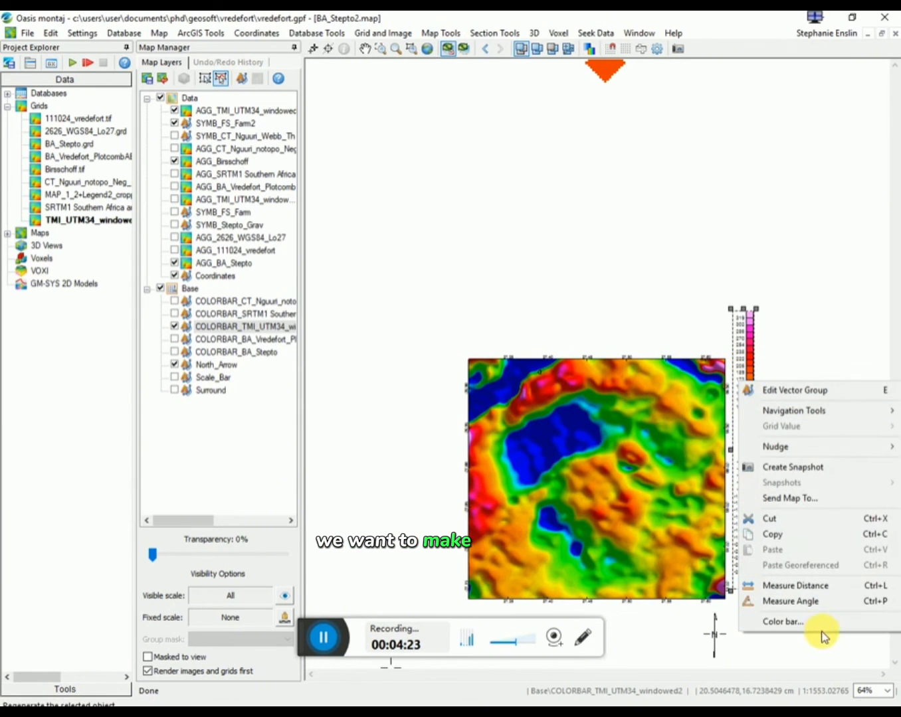
click(822, 627)
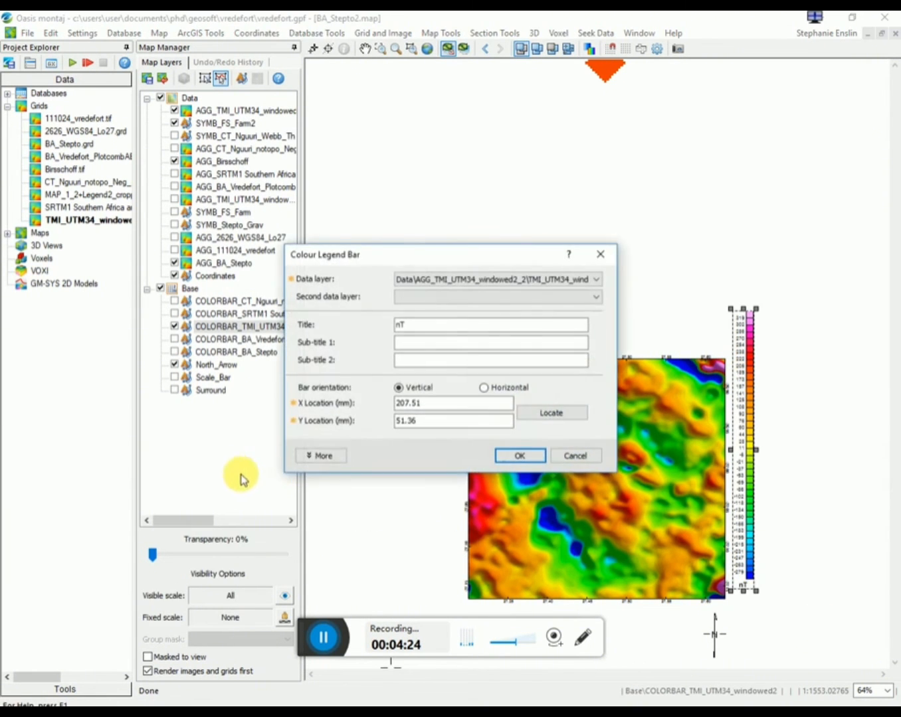
click(319, 456)
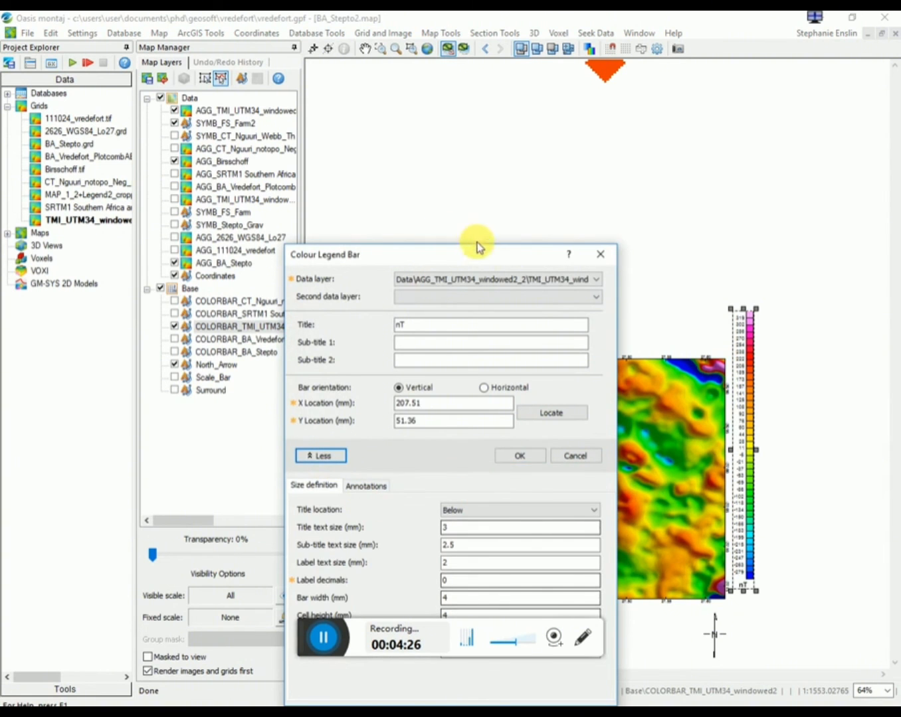
drag(428, 197, 381, 150)
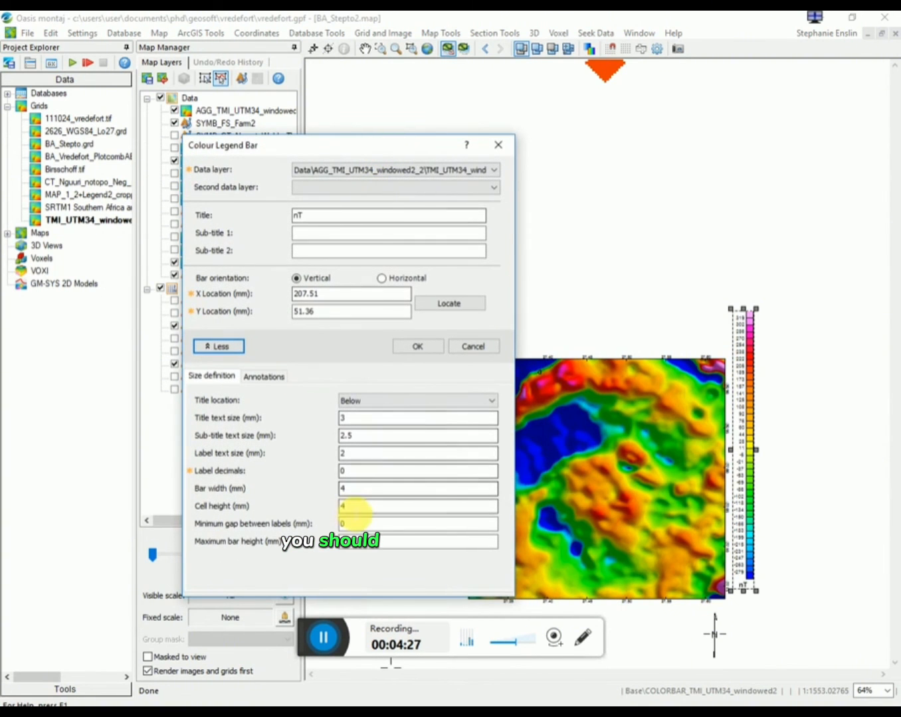
drag(355, 509, 281, 504)
text(2)
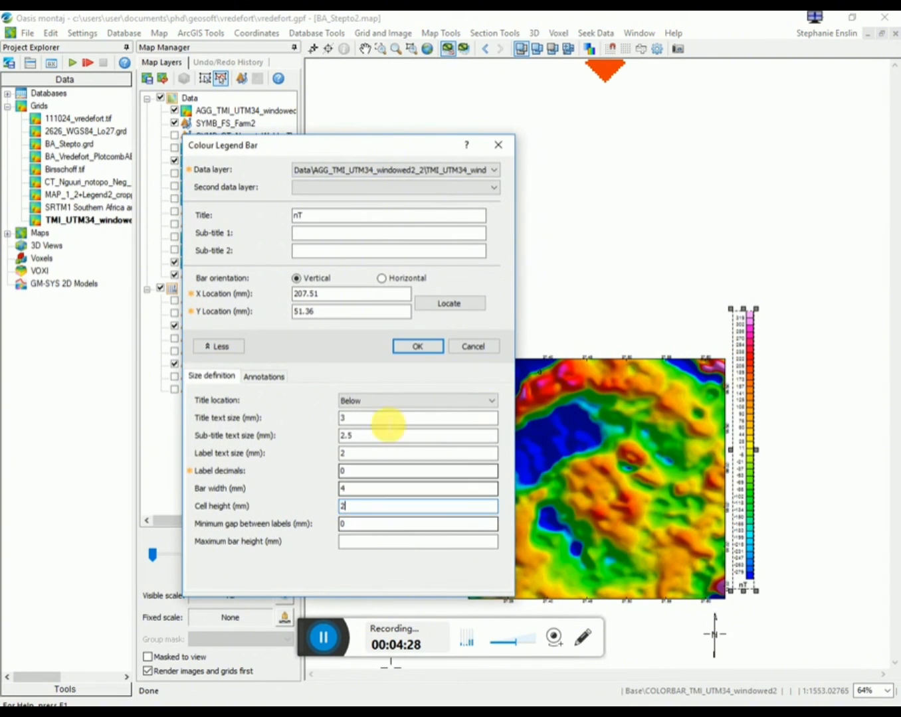
click(424, 348)
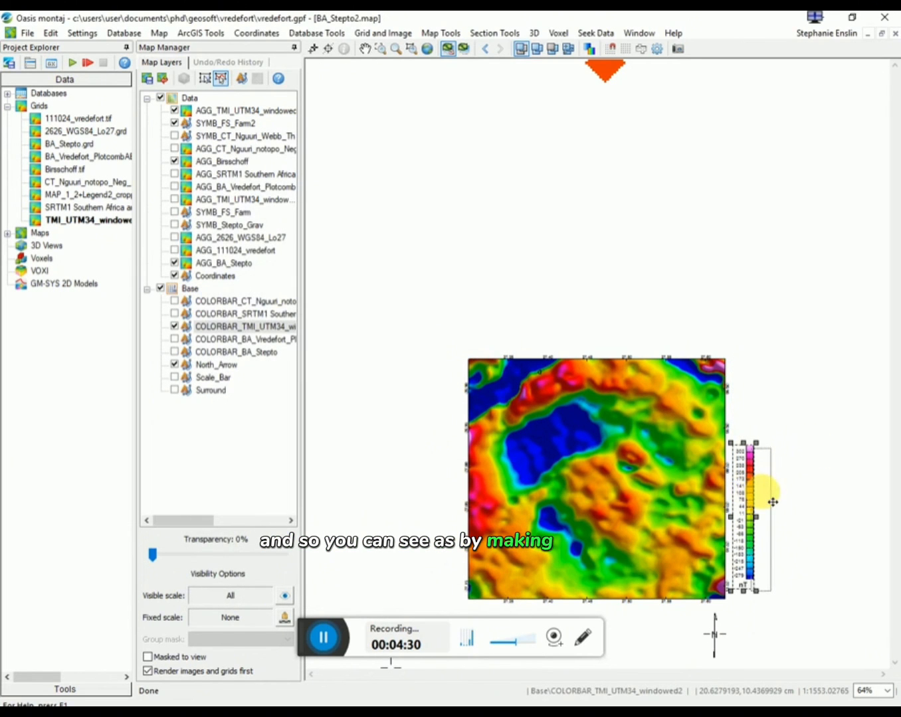
Step: Move the TMI colour bar slightly away from the map's right edge and downward, and stretch it slightly wider
drag(764, 503, 769, 507)
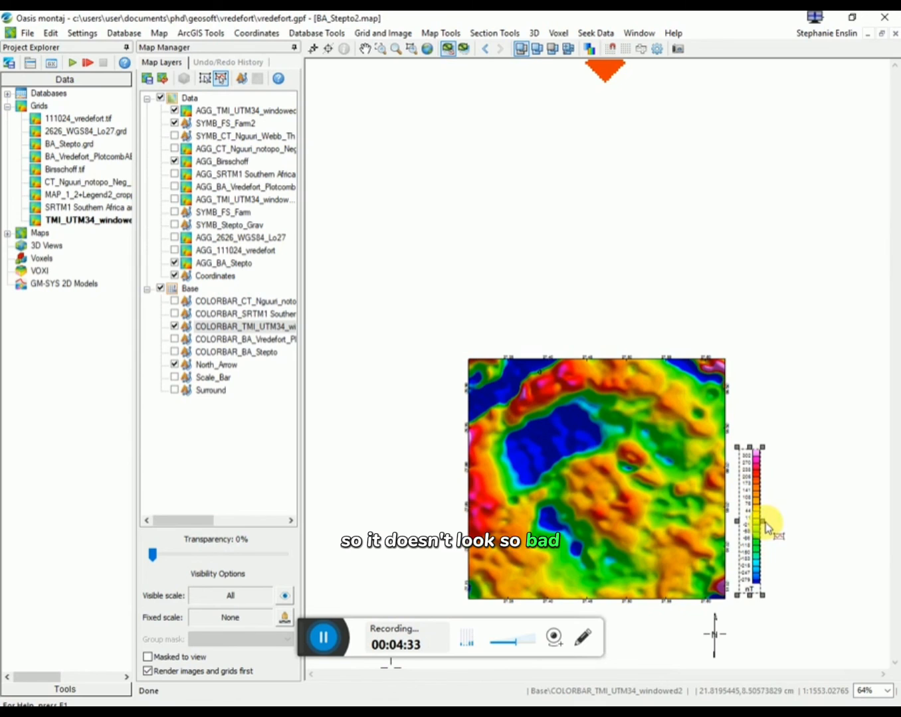
mouse_move(769, 526)
mouse_down()
mouse_move(778, 530)
mouse_move(767, 521)
mouse_up()
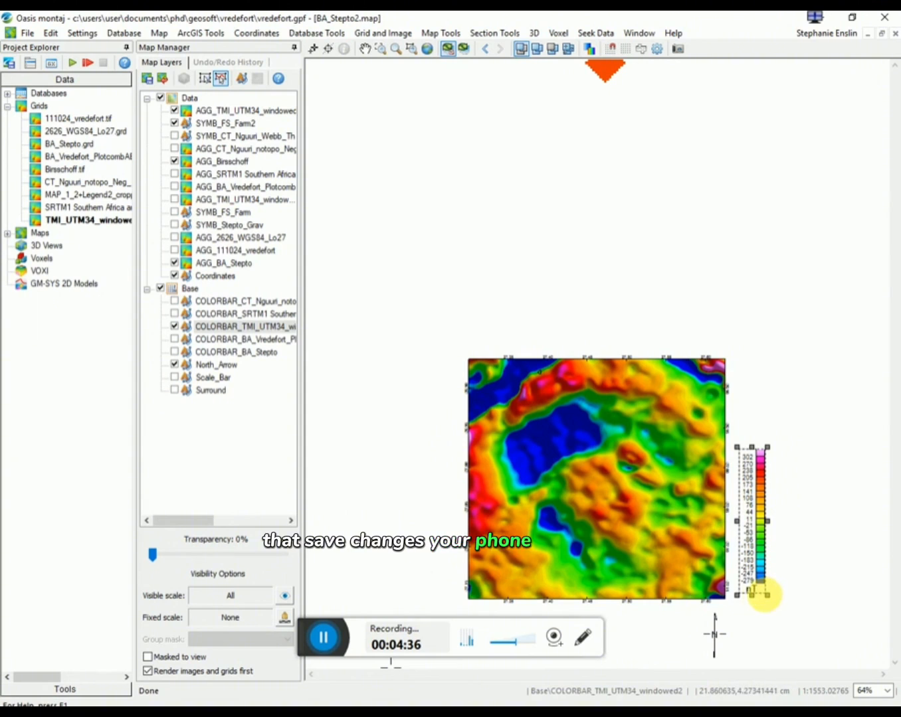
Step: Edit the TMI colour bar group to move its nT title slightly down from the lowest label, and deselect the bar
double_click(764, 599)
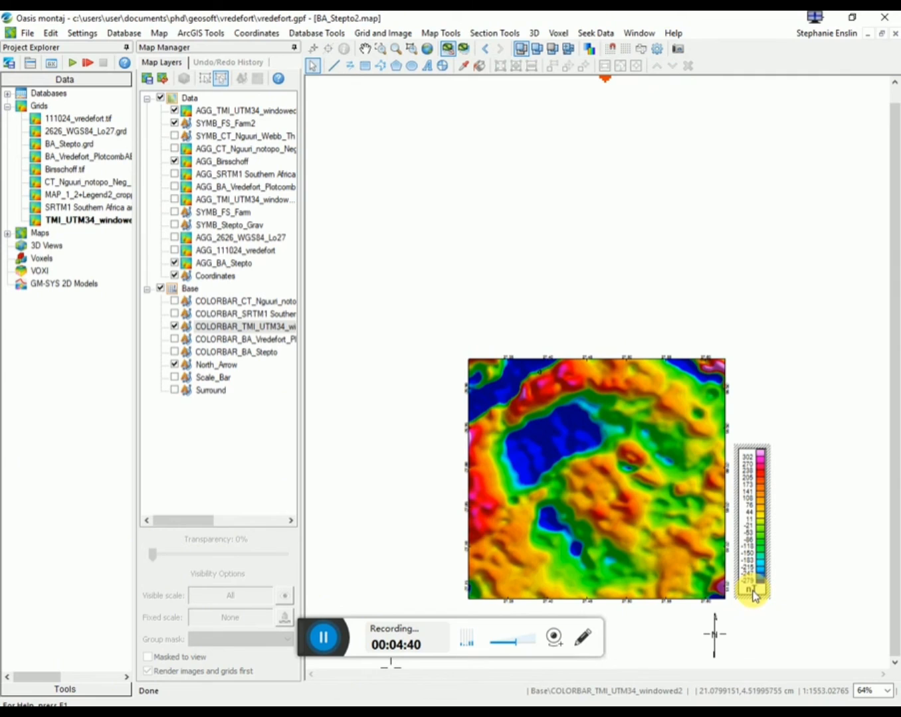
click(762, 599)
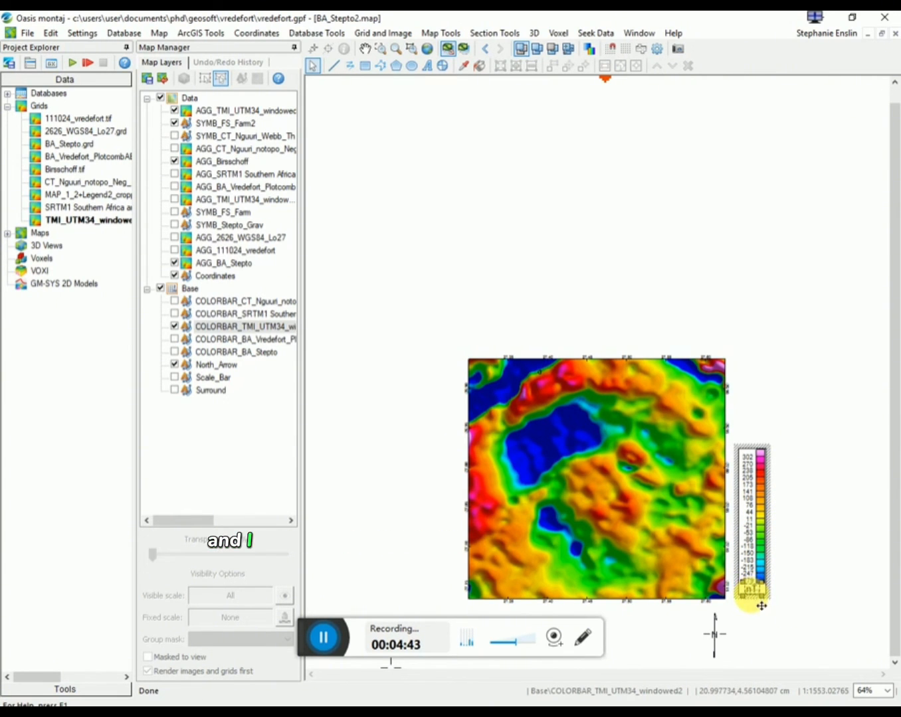
drag(751, 596, 751, 602)
click(794, 571)
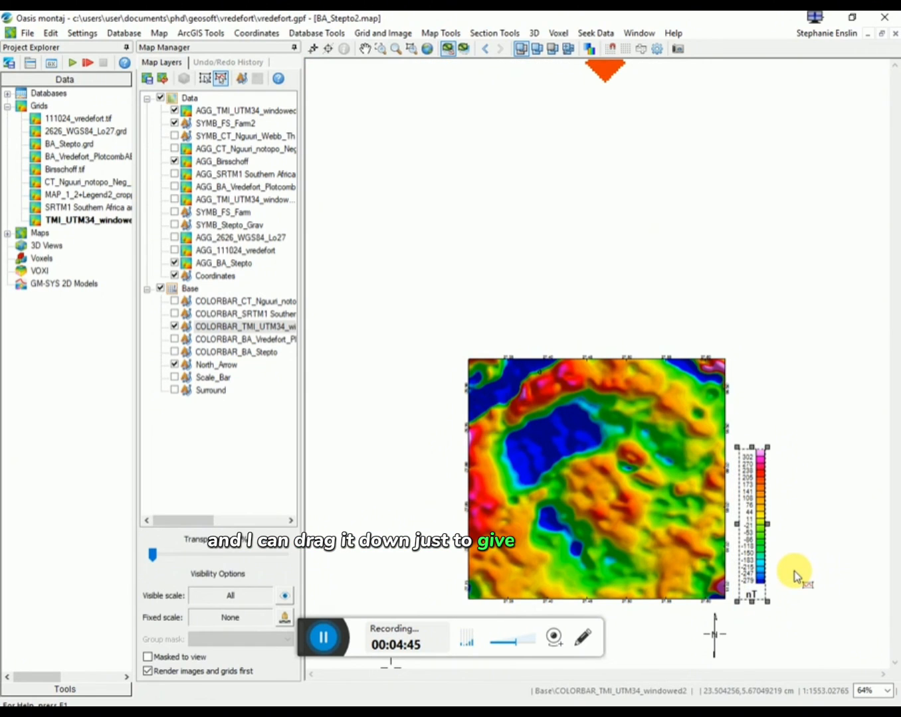
click(799, 574)
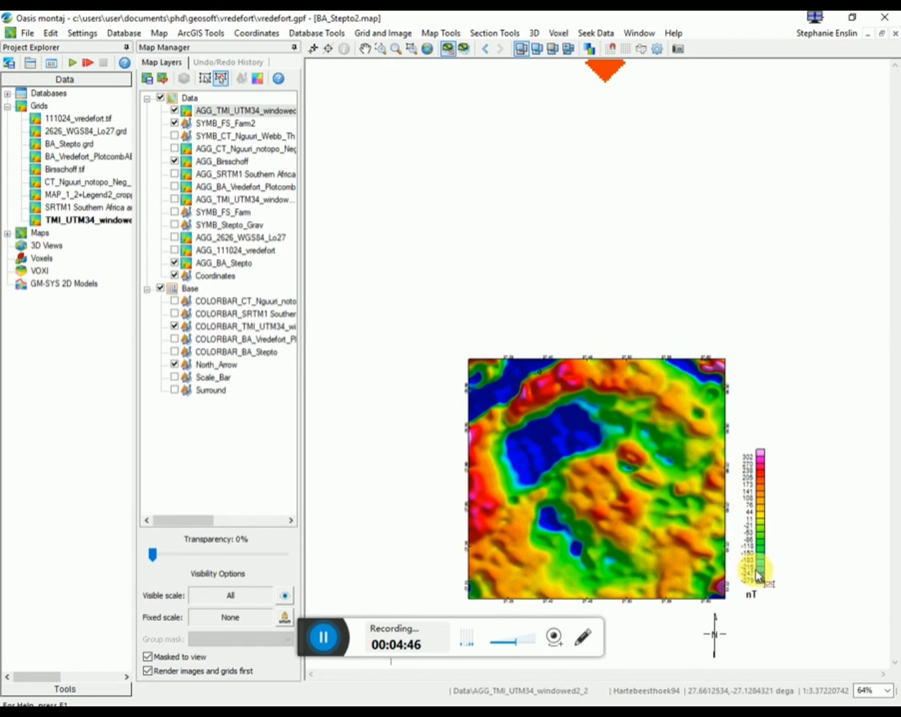